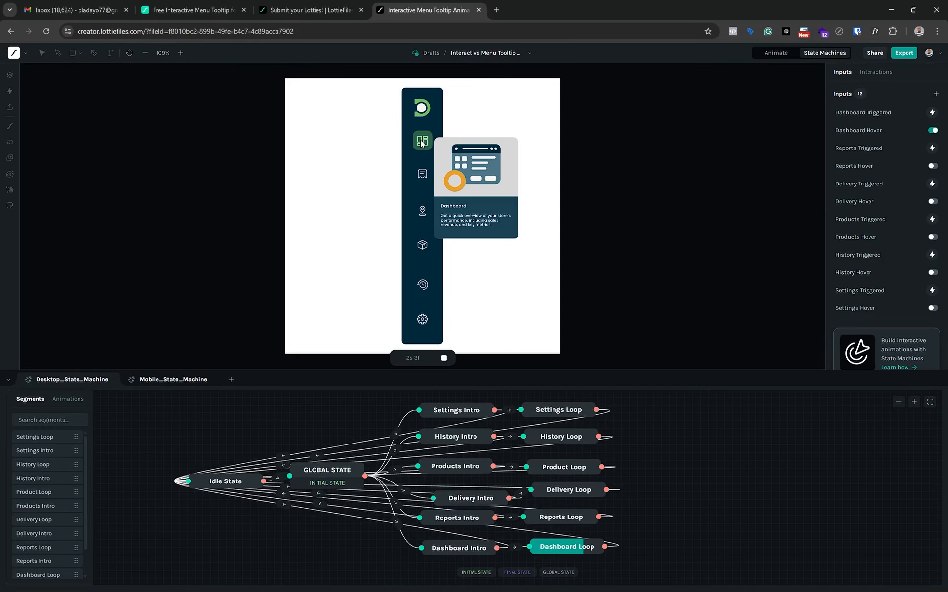
# Preview the tooltip cards of the sidebar menu icons, from Dashboard down to Settings, in the running desktop state machine.
pyautogui.moveTo(422, 177)
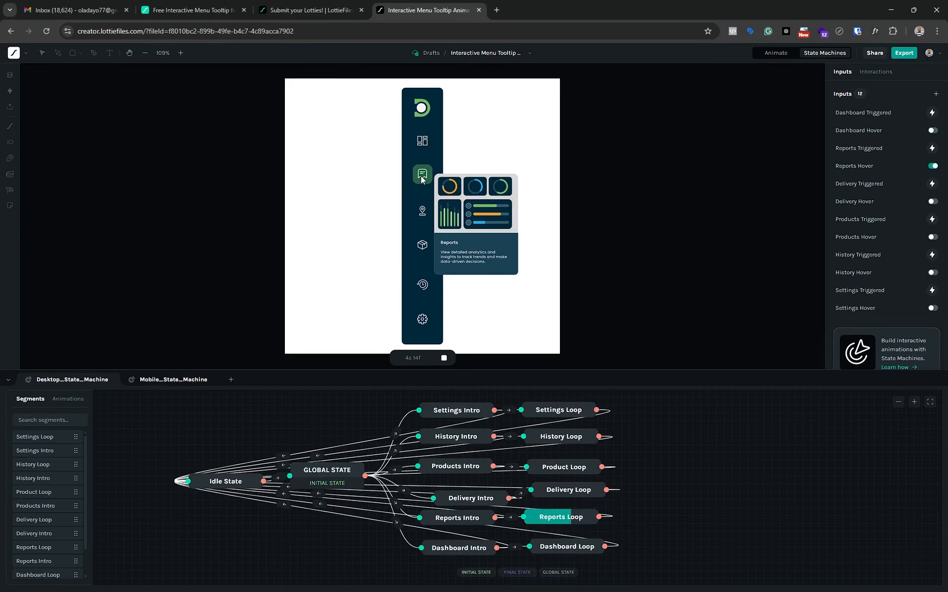
pyautogui.moveTo(425, 141)
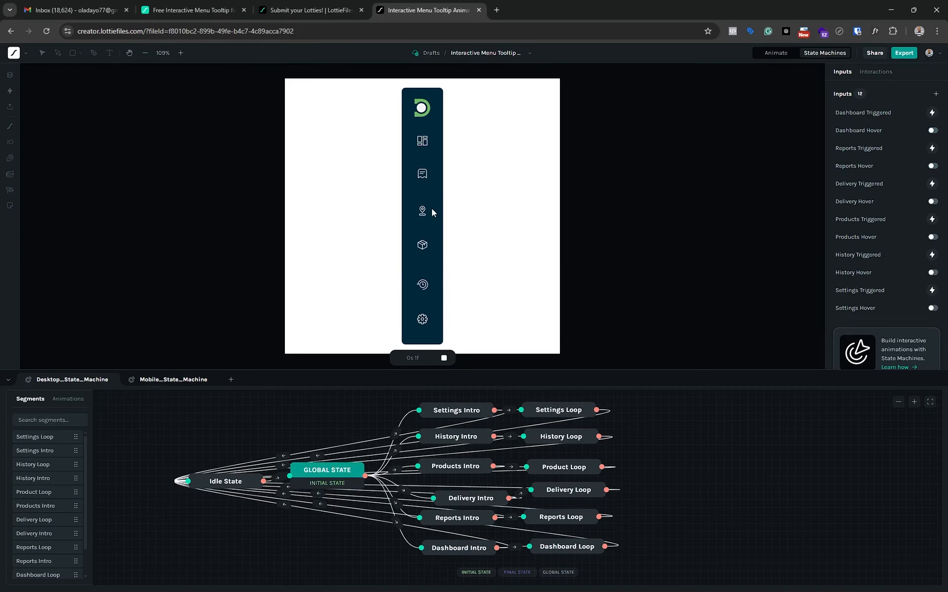
pyautogui.moveTo(422, 212)
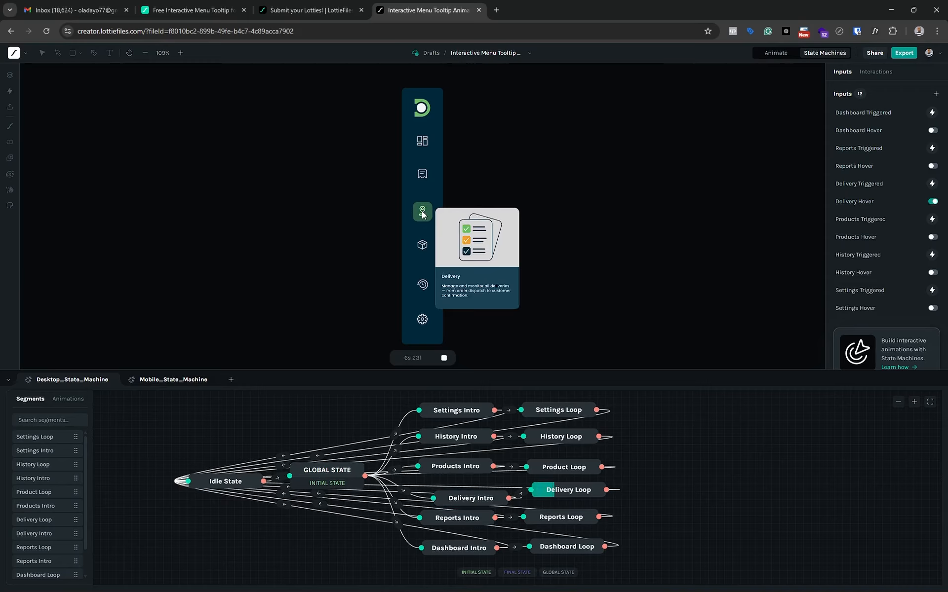
pyautogui.moveTo(423, 247)
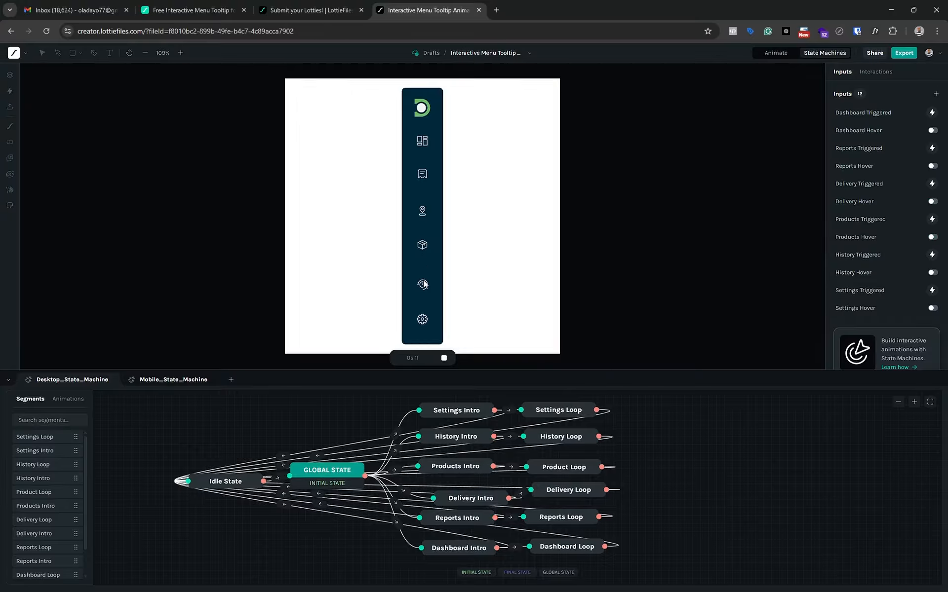
pyautogui.moveTo(423, 285)
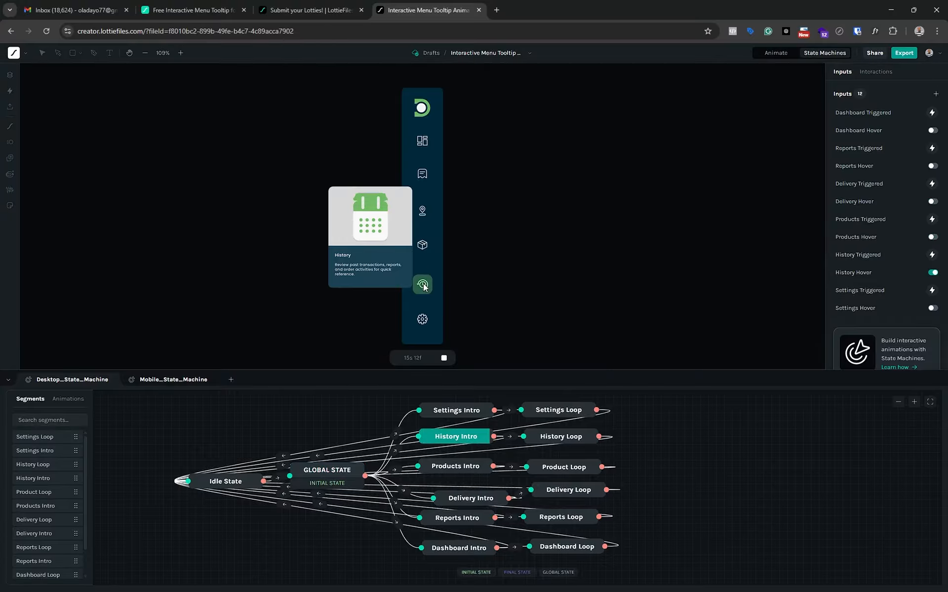
pyautogui.moveTo(421, 322)
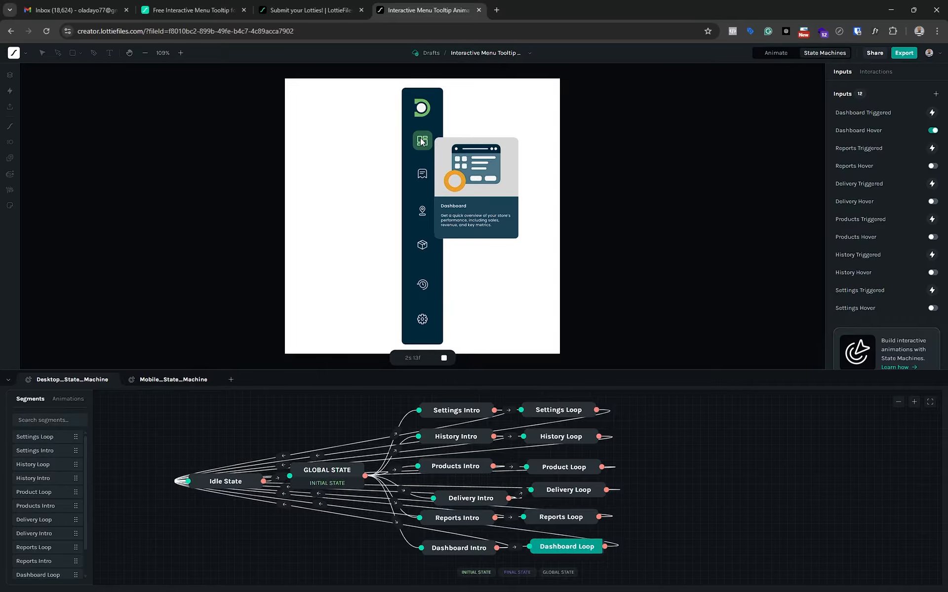
pyautogui.moveTo(422, 173)
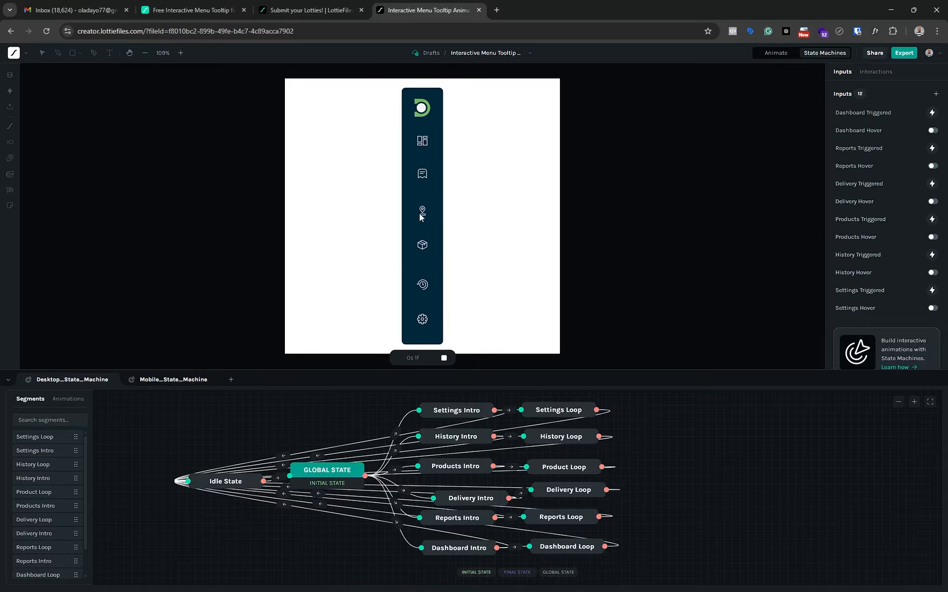
pyautogui.moveTo(423, 211)
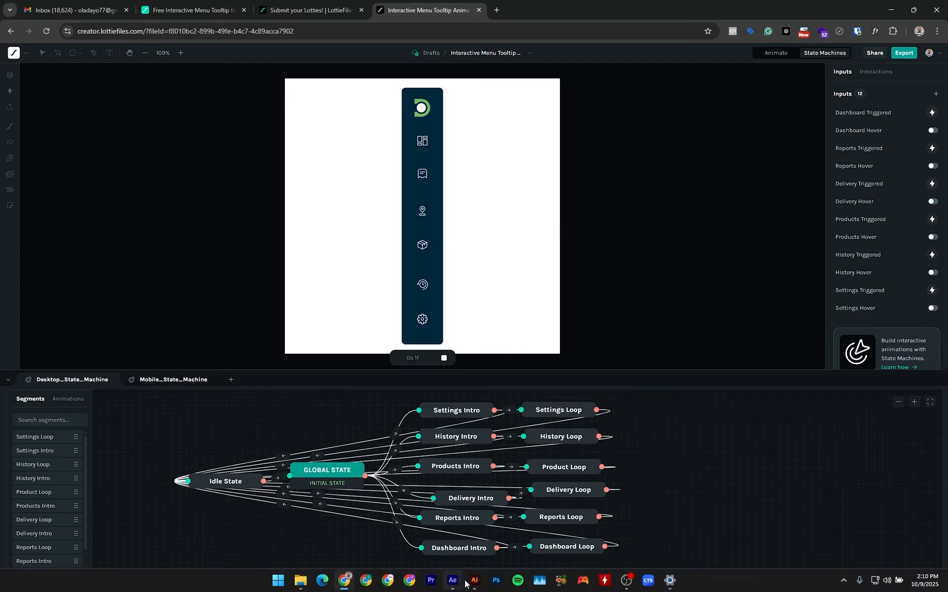
# Switch to Illustrator to view the menu bar artwork, and on to After Effects to view the Visual Menu Description composition.
pyautogui.click(472, 585)
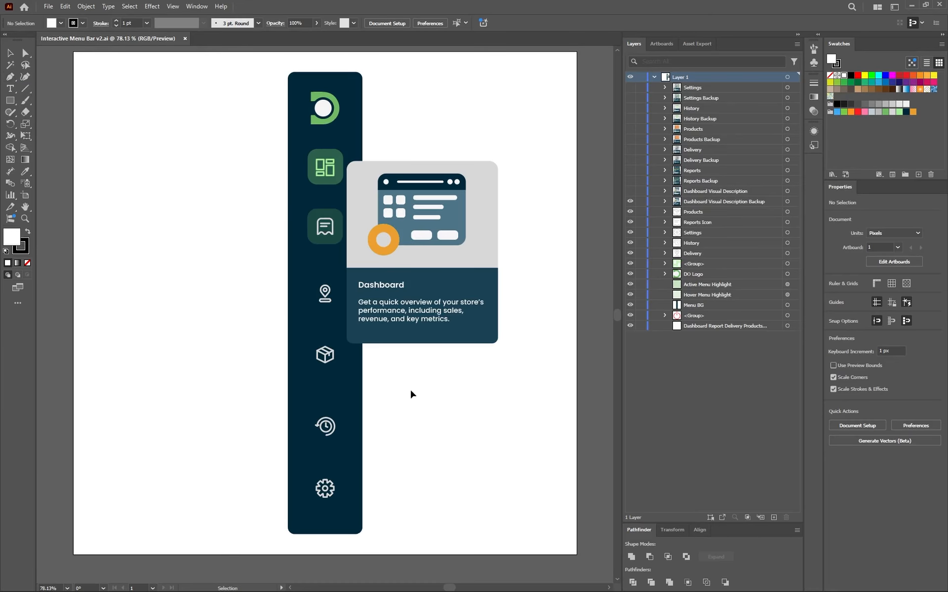
pyautogui.moveTo(453, 581)
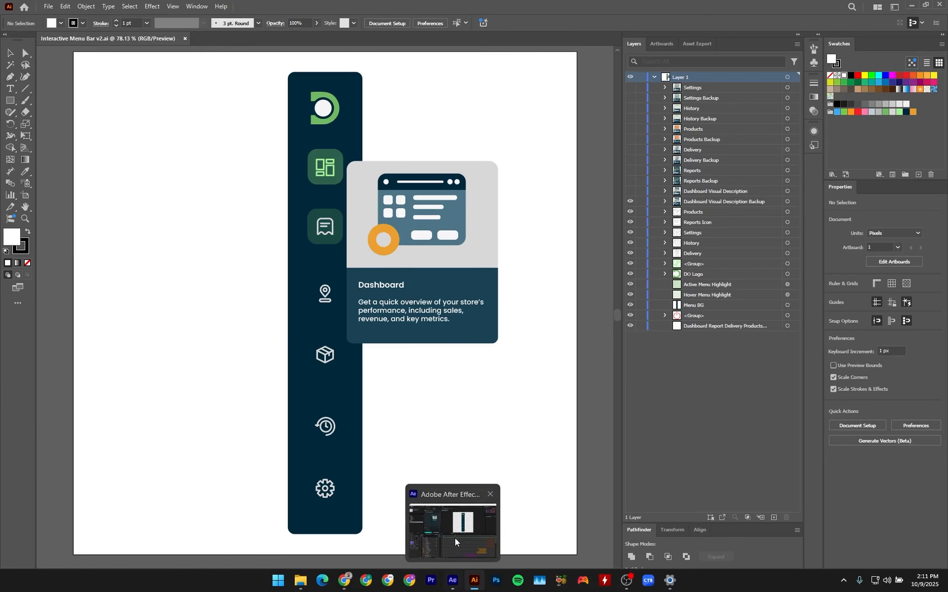
pyautogui.click(453, 528)
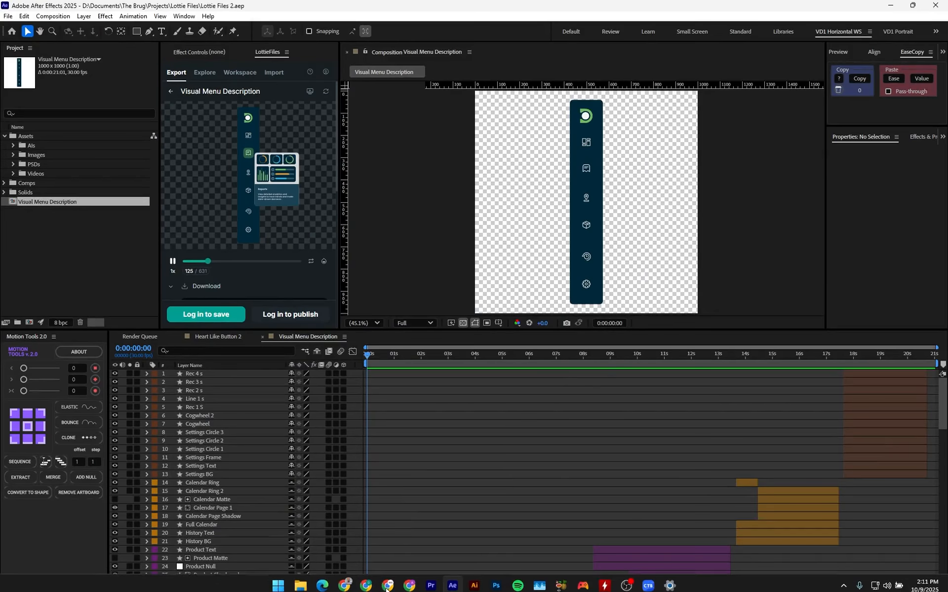
# Return to Lottie Creator in Chrome, play the state machine and test the tooltip of each menu icon from Dashboard to Settings.
pyautogui.click(344, 581)
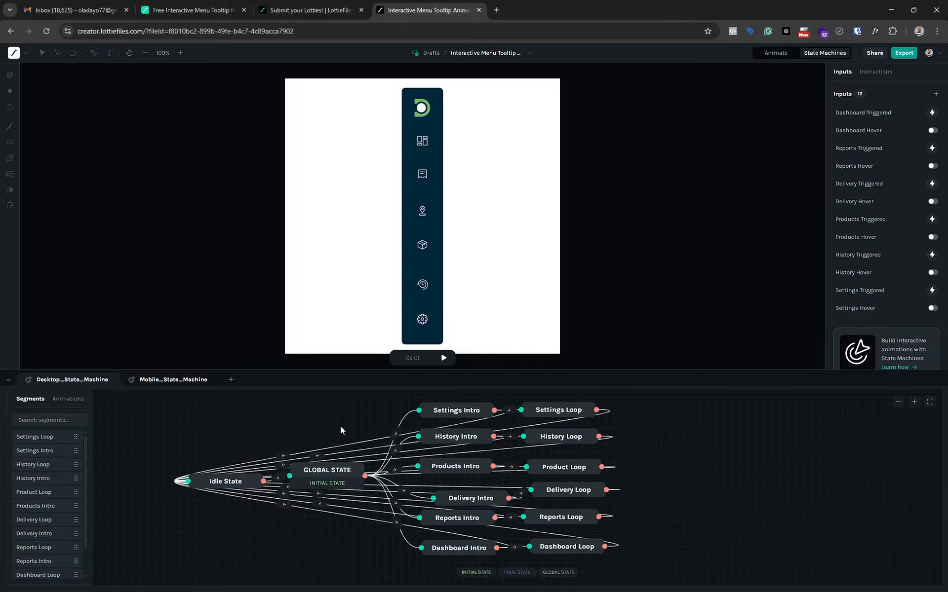
pyautogui.click(443, 358)
pyautogui.moveTo(428, 140)
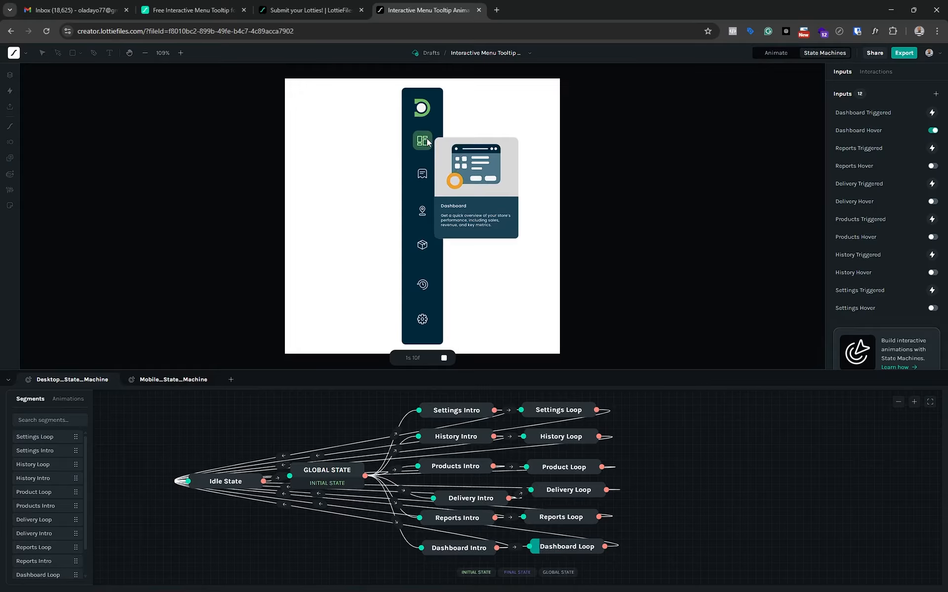
pyautogui.moveTo(422, 171)
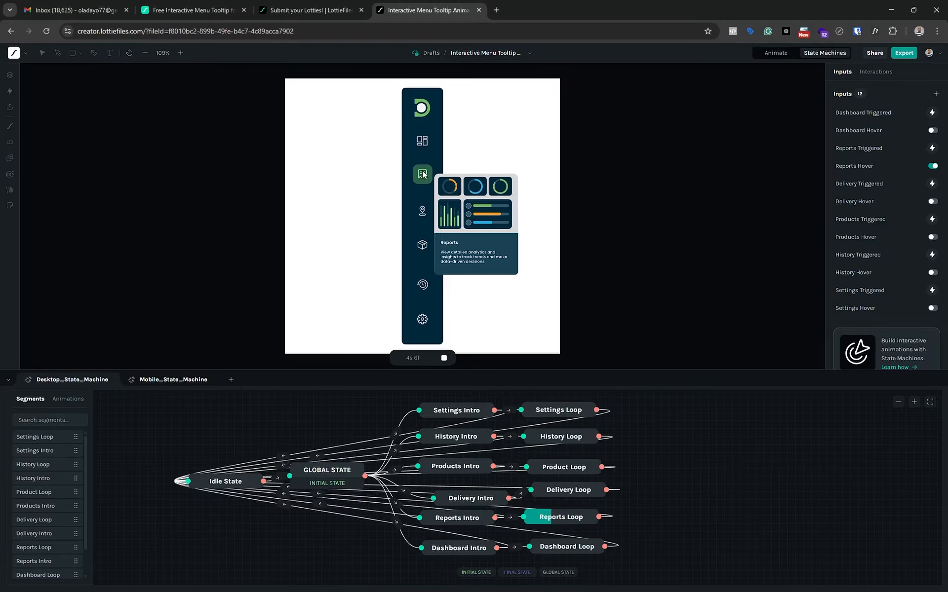
pyautogui.moveTo(422, 212)
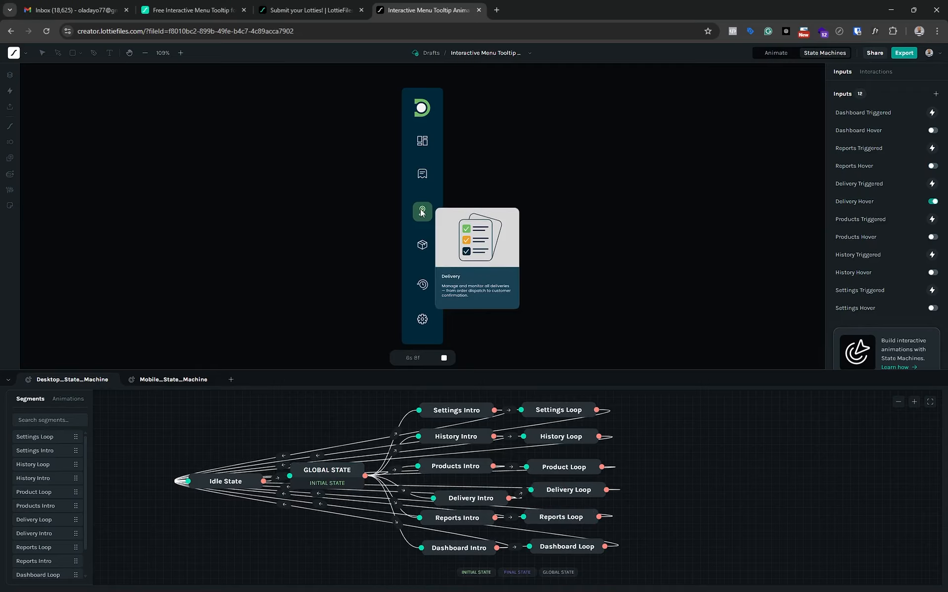
pyautogui.moveTo(424, 249)
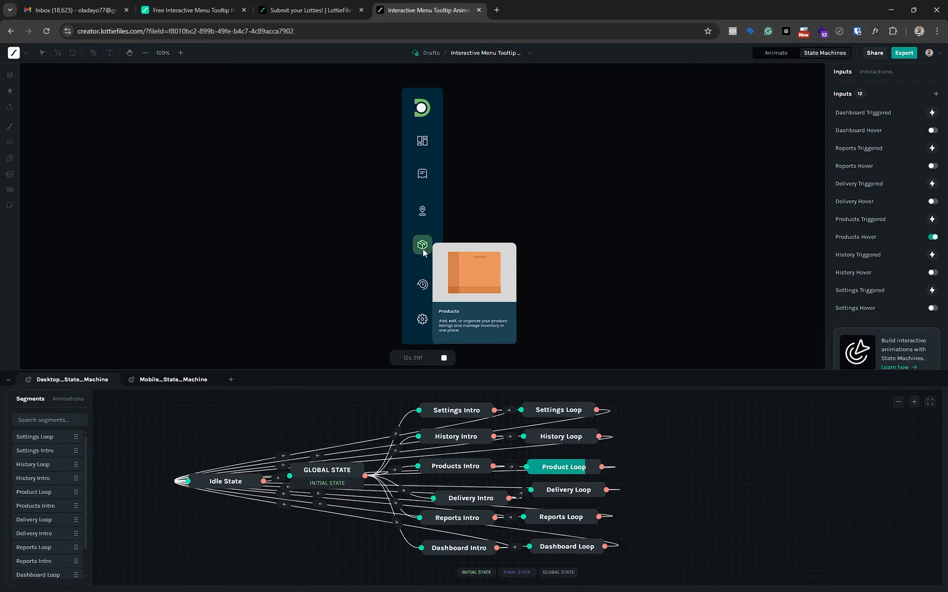
pyautogui.moveTo(423, 285)
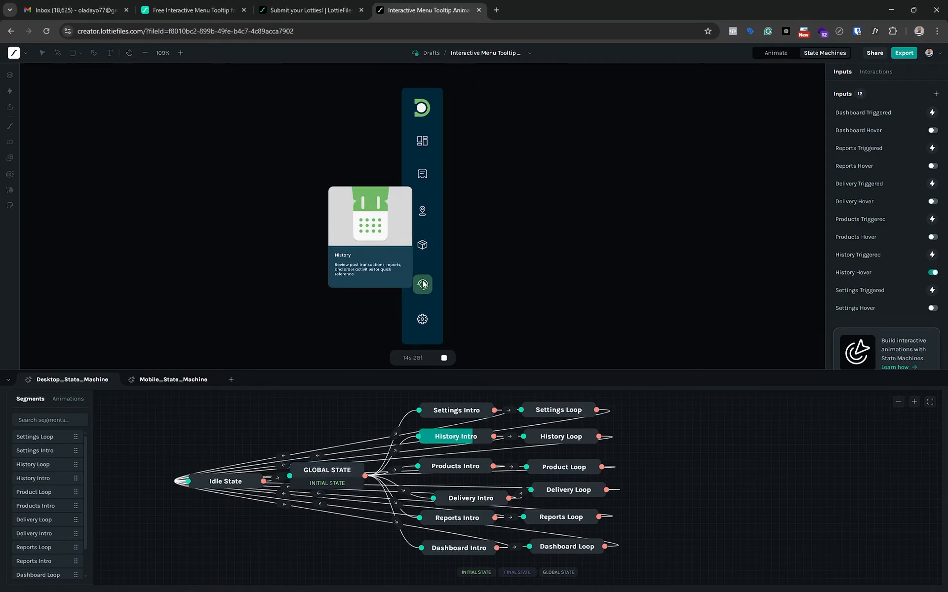
pyautogui.moveTo(422, 320)
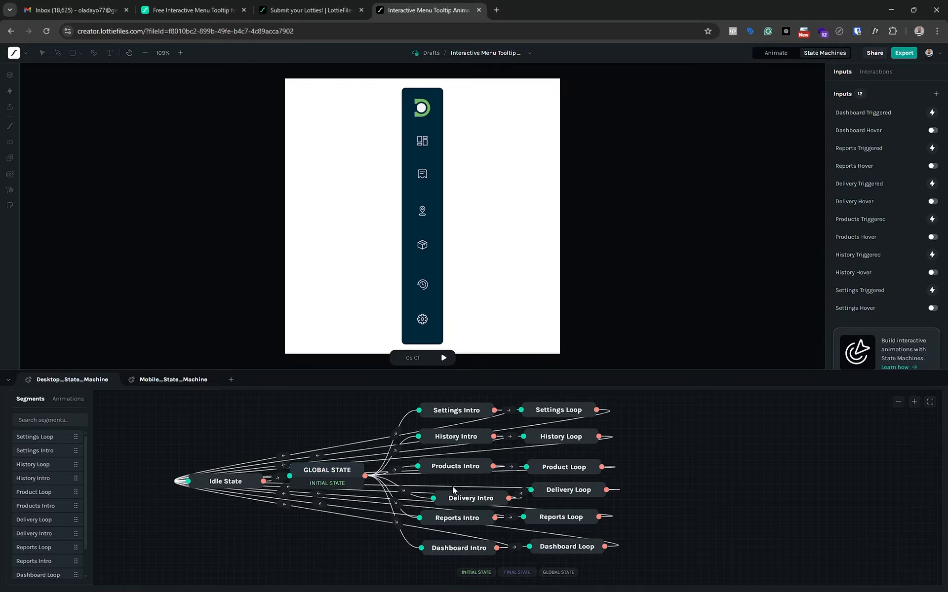
# Switch to Illustrator, hide the Dashboard Visual Description Backup layer, and show and hide the Reports Backup layer.
pyautogui.click(476, 580)
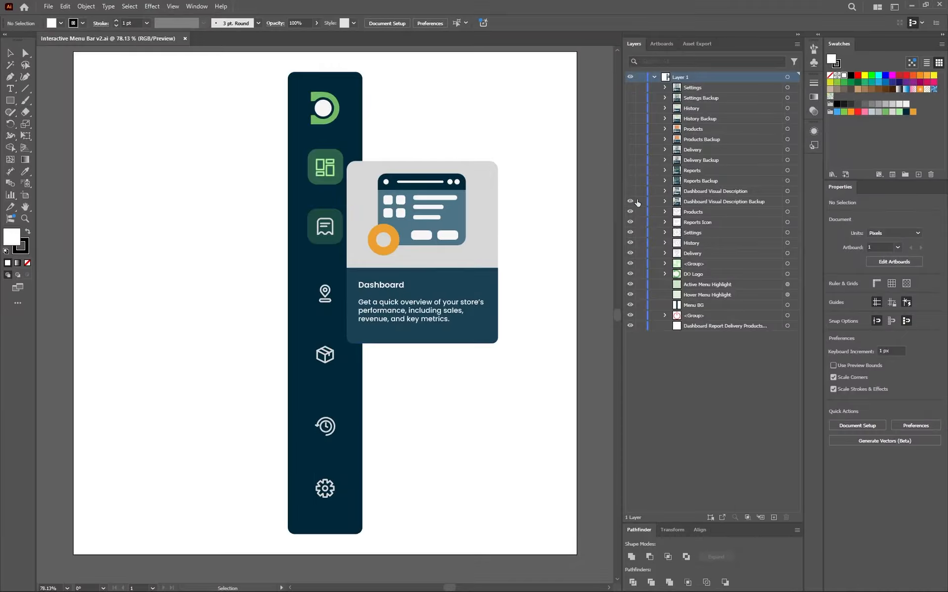
pyautogui.click(630, 201)
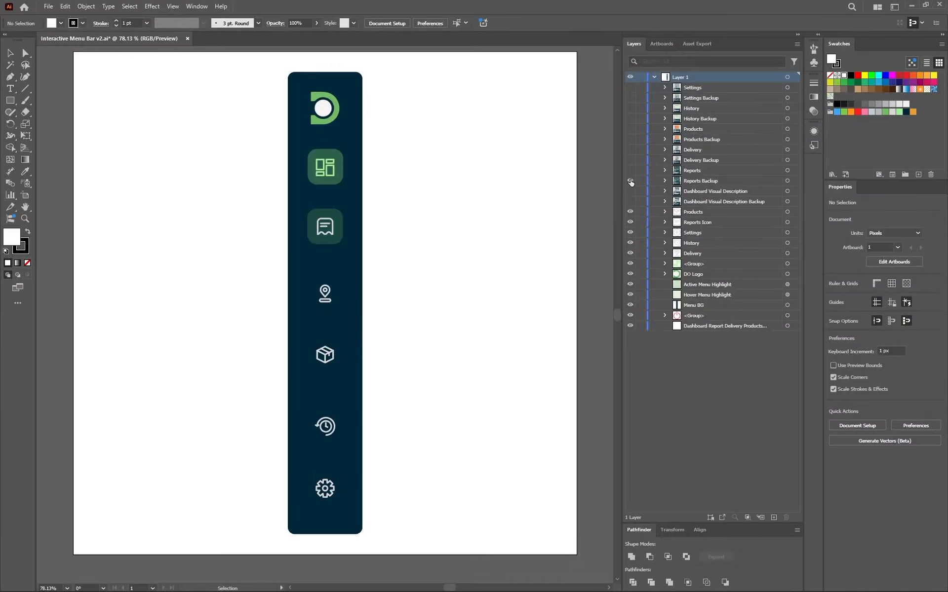
pyautogui.click(631, 181)
pyautogui.click(631, 181)
# Show and hide the Delivery, Products, History and Settings Backup layers one at a time to view their tooltip cards.
pyautogui.click(629, 160)
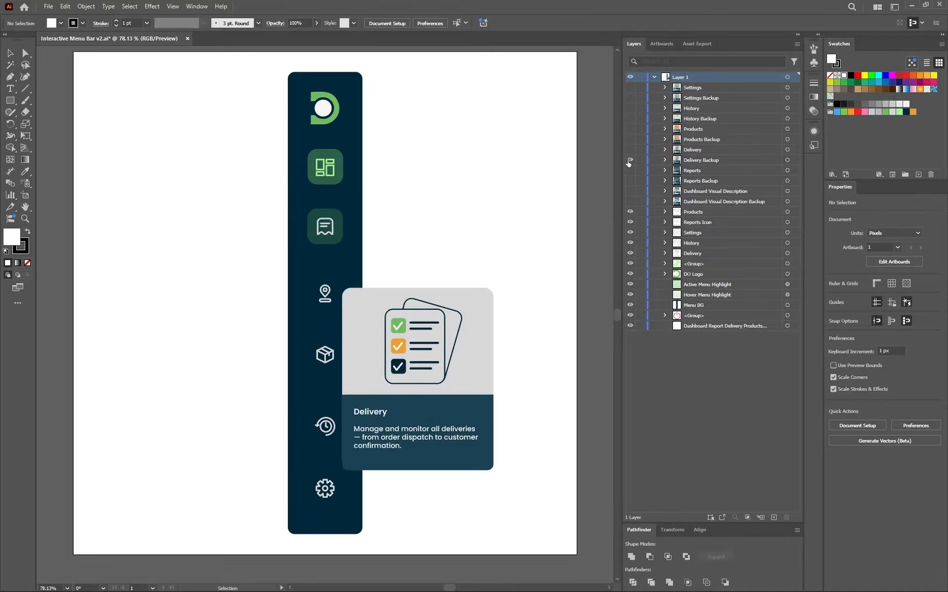
pyautogui.click(629, 160)
pyautogui.click(630, 140)
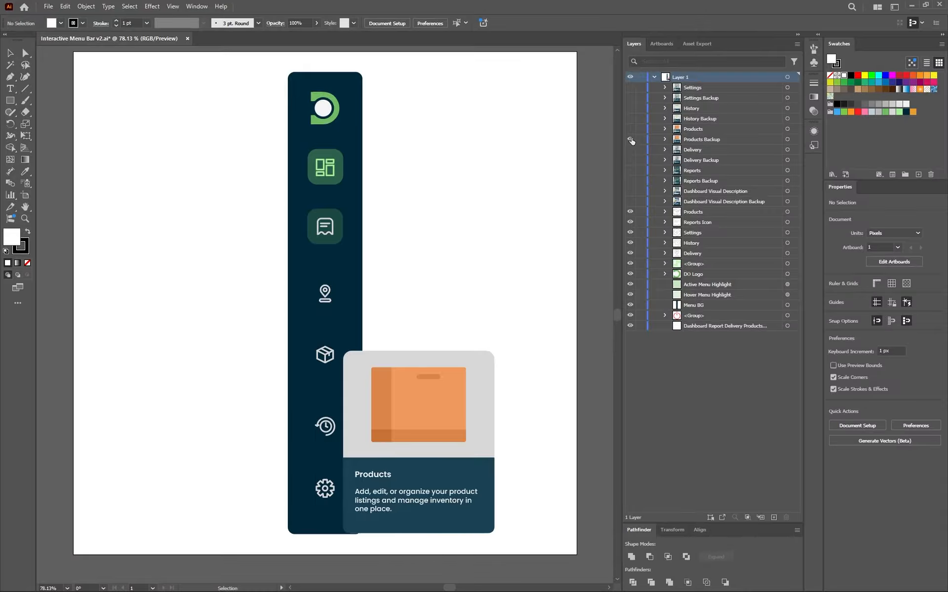
pyautogui.click(631, 139)
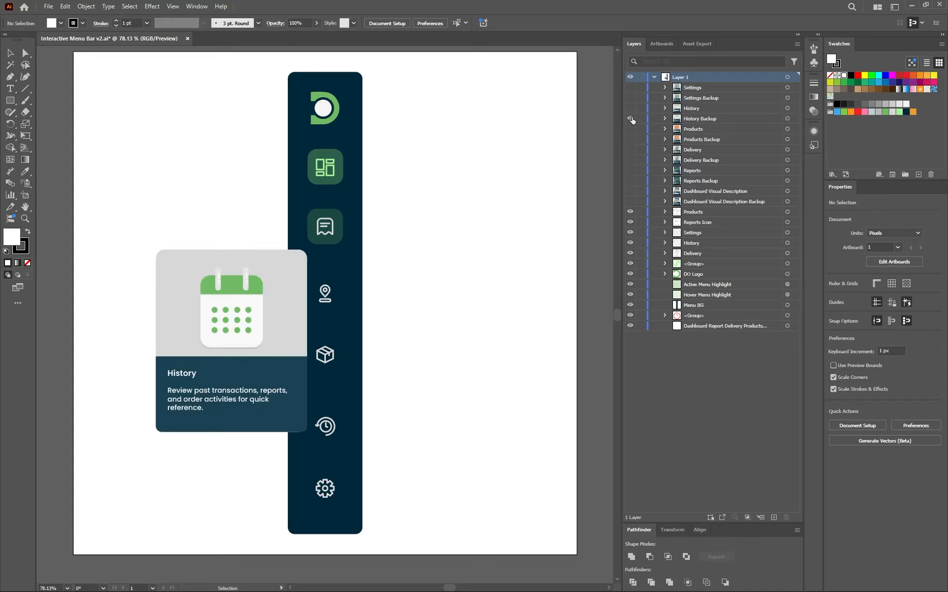
pyautogui.click(631, 119)
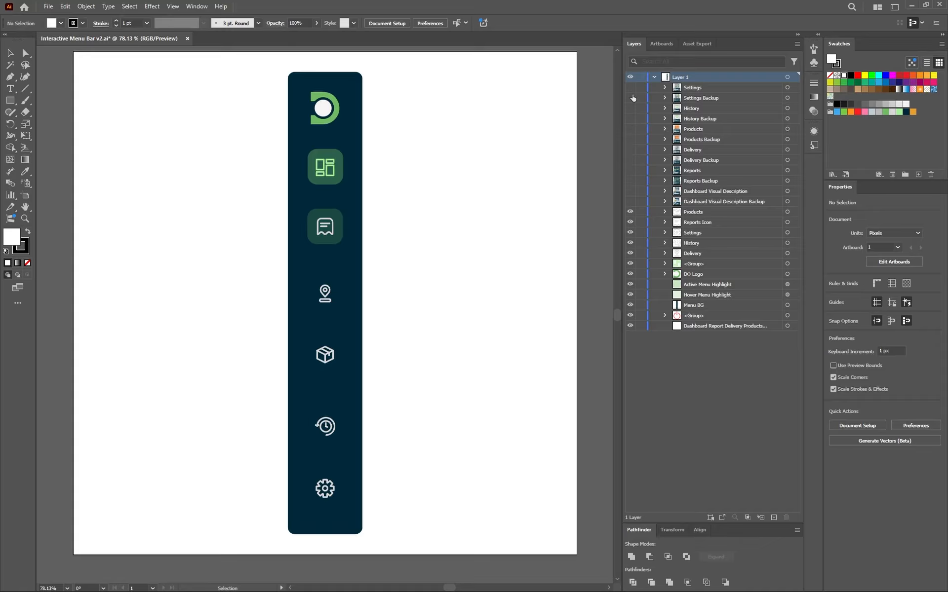
pyautogui.click(631, 97)
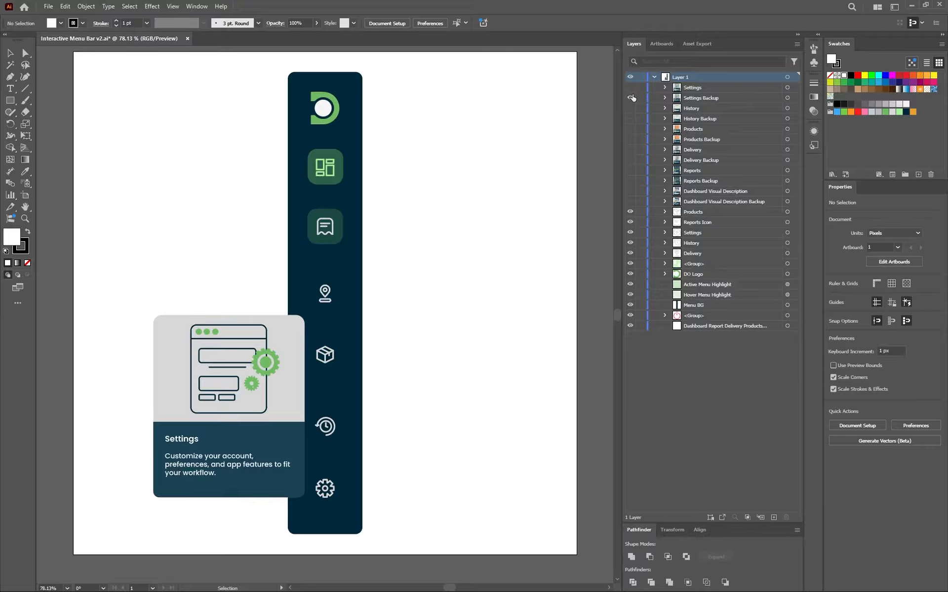
pyautogui.click(630, 97)
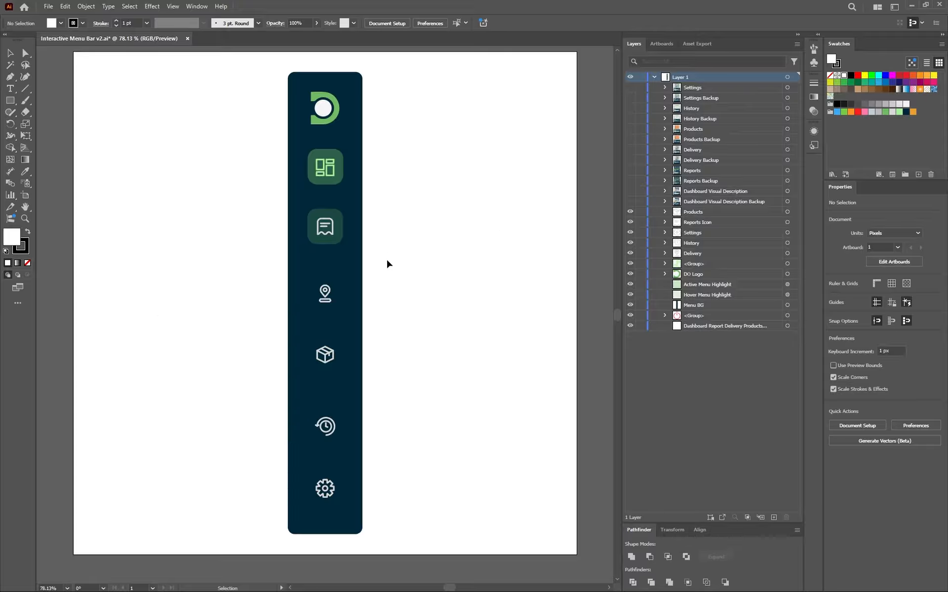
# Switch to After Effects, play the Visual Menu Description composition from the start and review its color-coded layers in the timeline.
pyautogui.moveTo(418, 588)
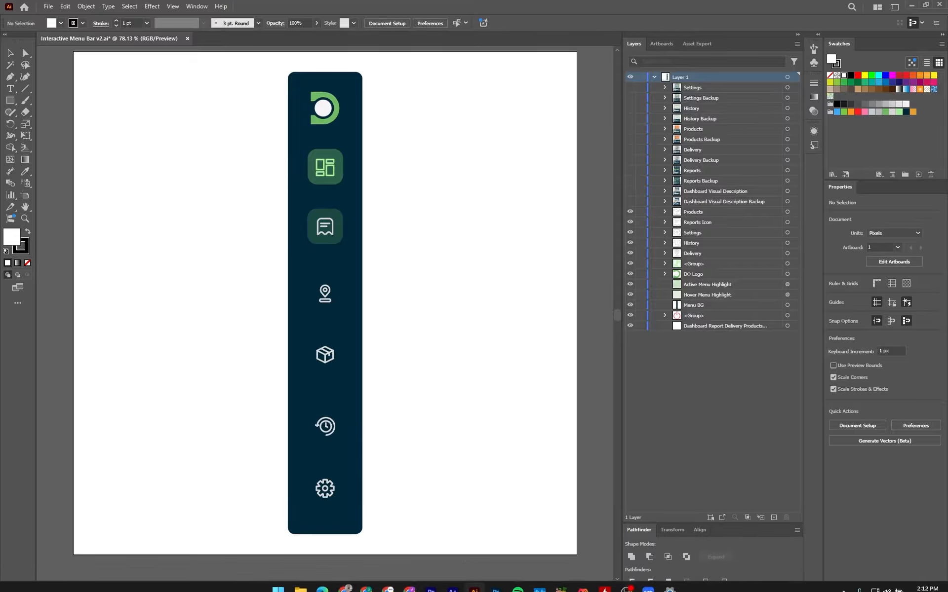
pyautogui.click(452, 581)
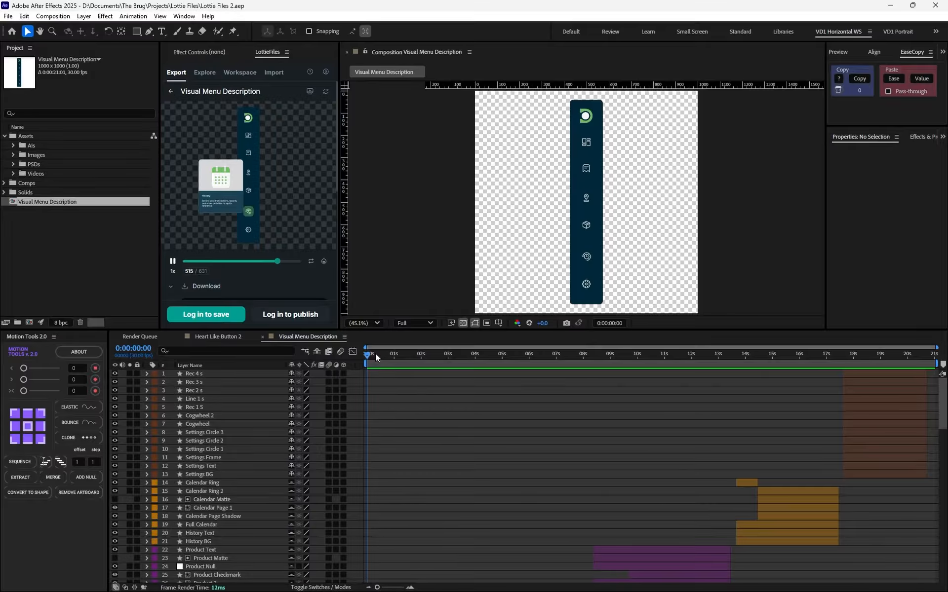
pyautogui.moveTo(370, 354)
pyautogui.mouseDown()
pyautogui.moveTo(568, 360)
pyautogui.moveTo(368, 374)
pyautogui.mouseUp()
pyautogui.scroll(-10, 548, 468)
pyautogui.scroll(6, 489, 404)
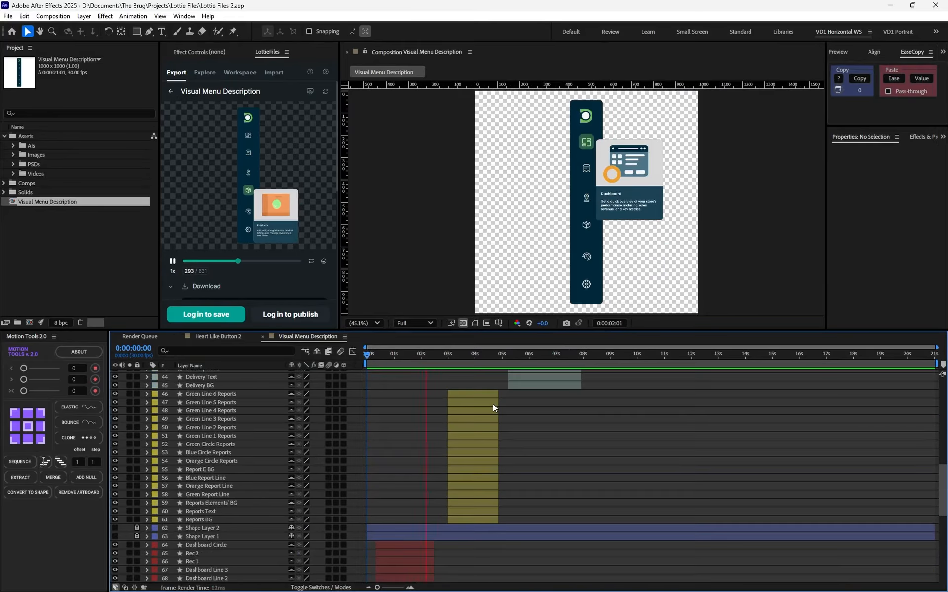
pyautogui.scroll(3, 492, 403)
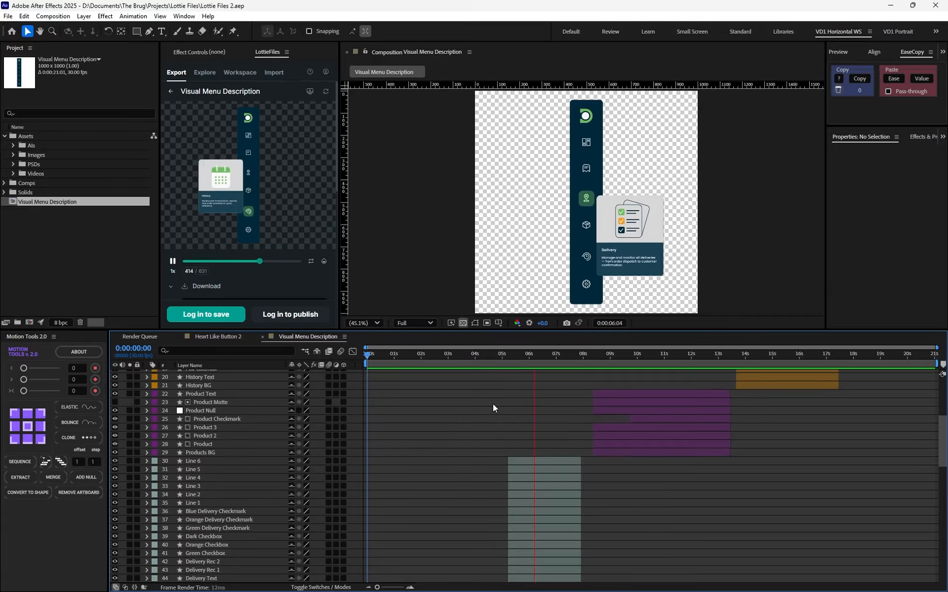
pyautogui.scroll(2, 493, 404)
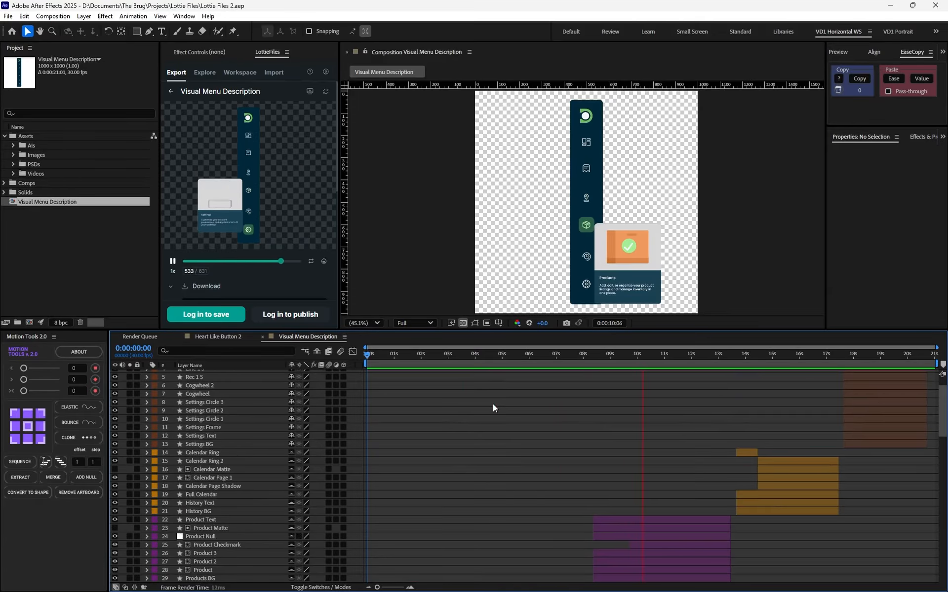
pyautogui.scroll(1, 493, 404)
pyautogui.scroll(1, 493, 404)
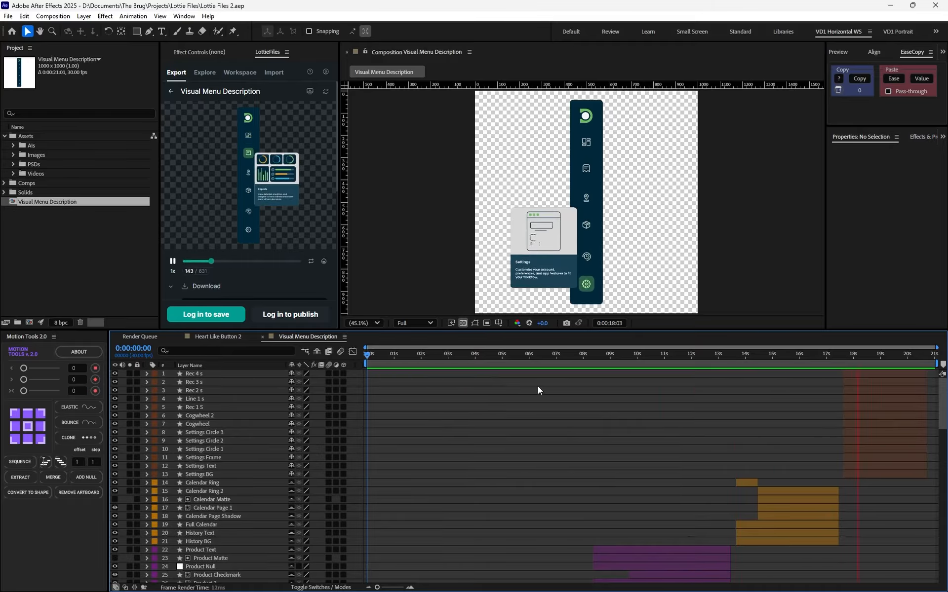
# Switch back to Lottie Creator in Chrome and review the layers of the Main Scene timeline in Animate mode.
pyautogui.moveTo(344, 581)
pyautogui.click(340, 531)
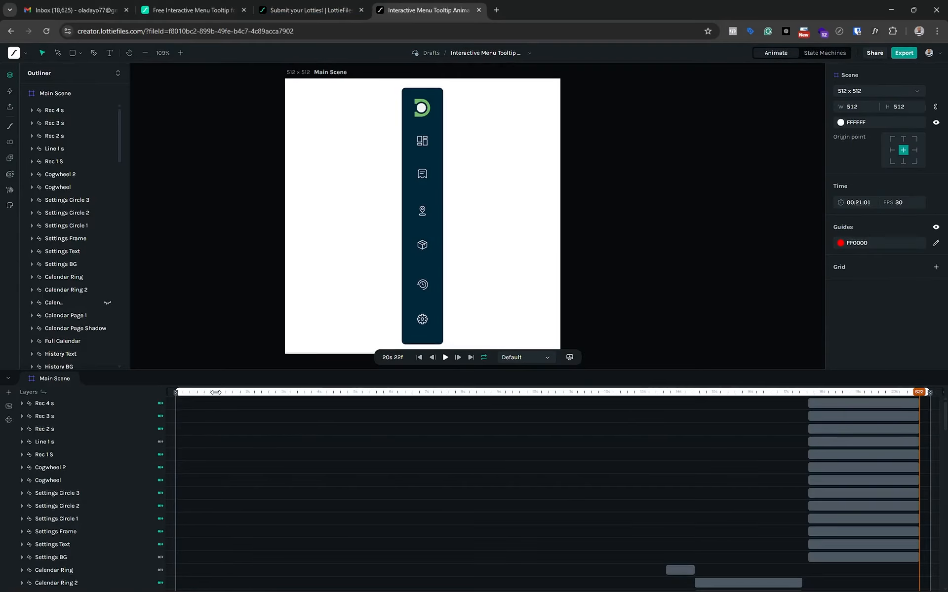
pyautogui.scroll(-10, 64, 457)
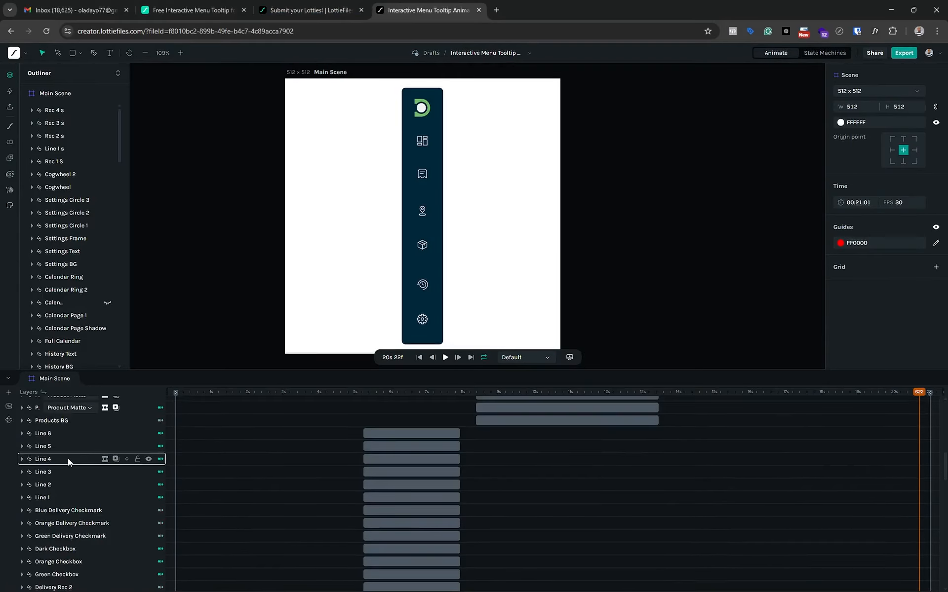
pyautogui.scroll(-8, 67, 459)
pyautogui.scroll(10, 68, 458)
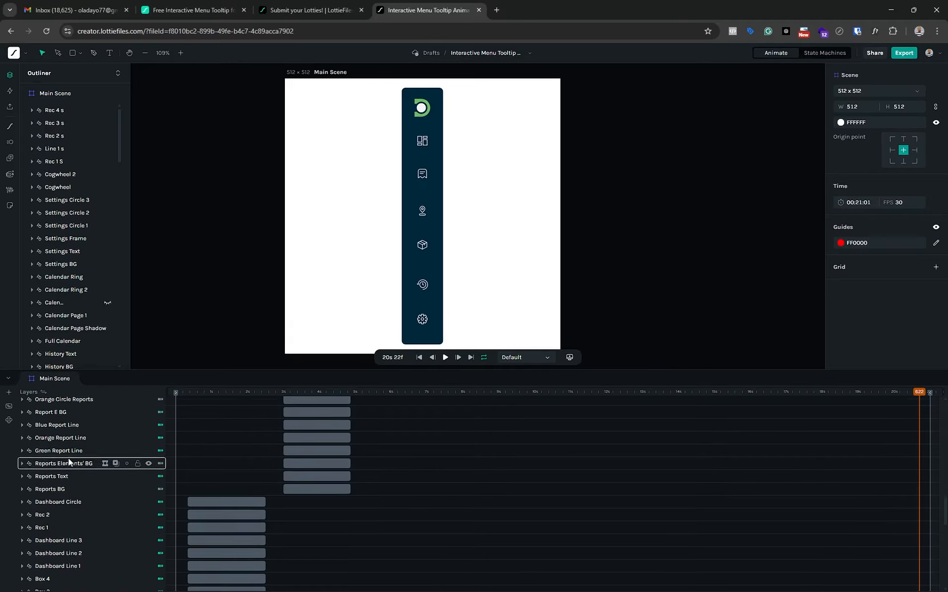
# View the Main Scene's segment list with its frame ranges in the timeline and close it.
pyautogui.scroll(3, 68, 458)
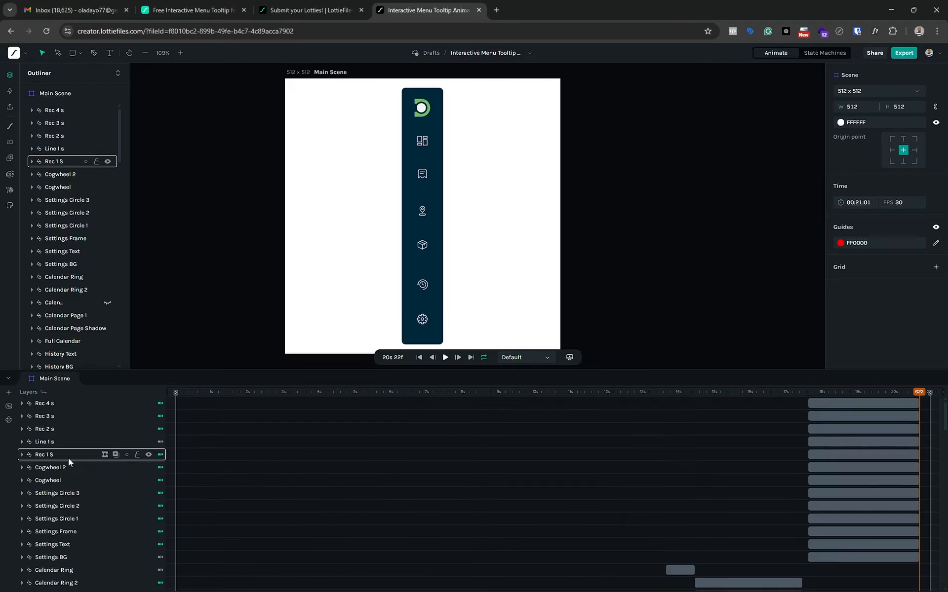
pyautogui.click(11, 406)
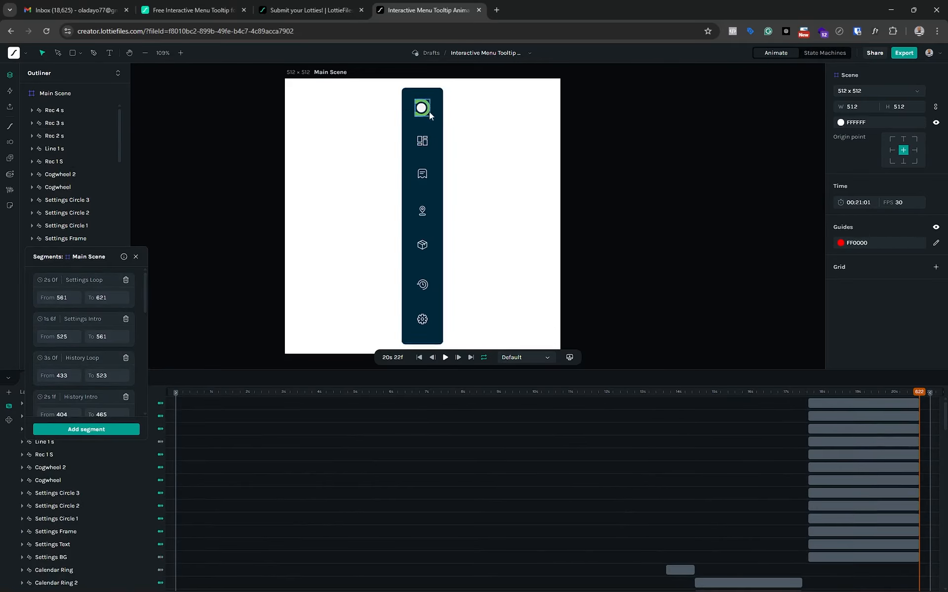
pyautogui.click(135, 257)
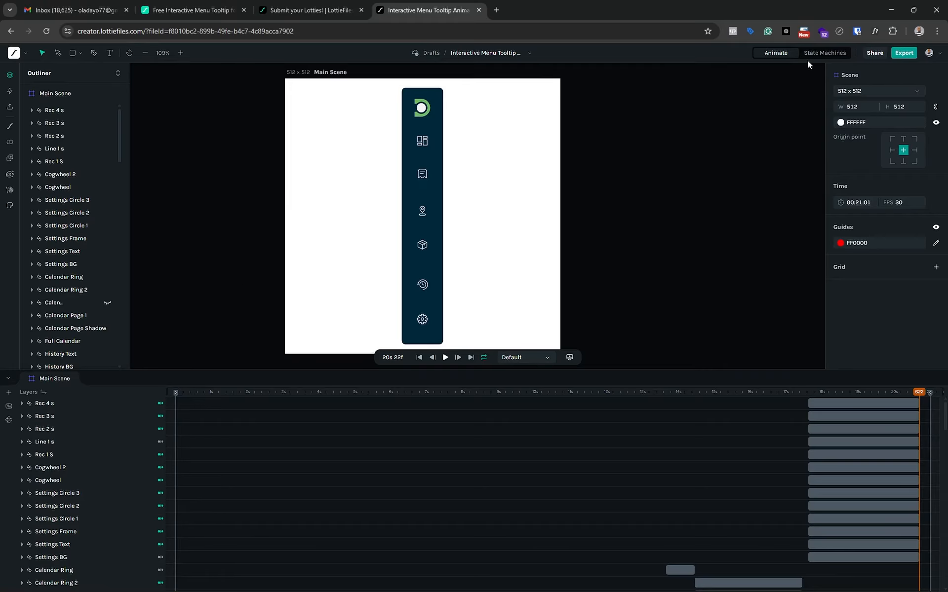
# Switch to State Machines mode and preview how the Desktop_State_Machine reacts to the pointer entering the Dashboard menu icon.
pyautogui.click(824, 53)
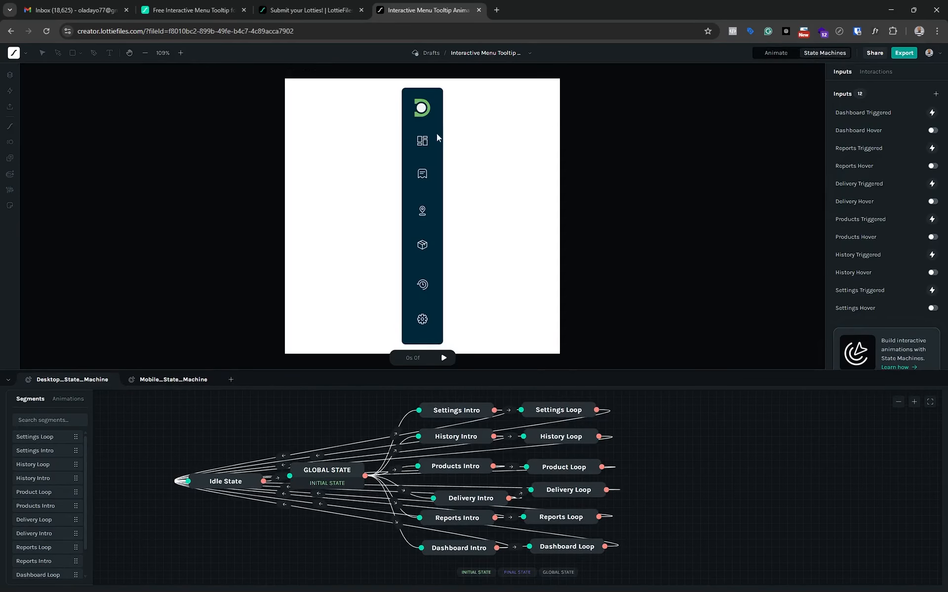
pyautogui.click(443, 355)
pyautogui.moveTo(421, 143)
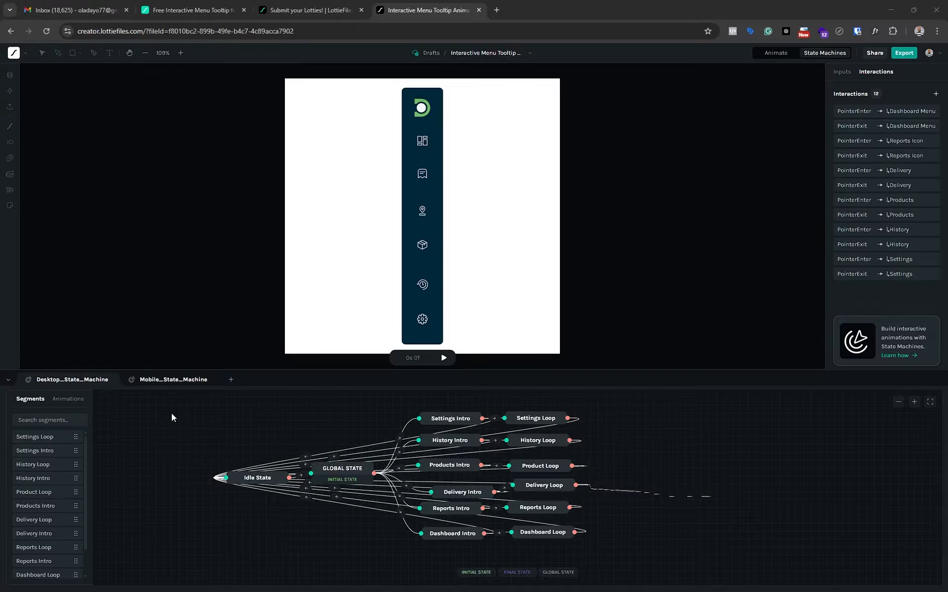
pyautogui.click(444, 358)
pyautogui.moveTo(423, 144)
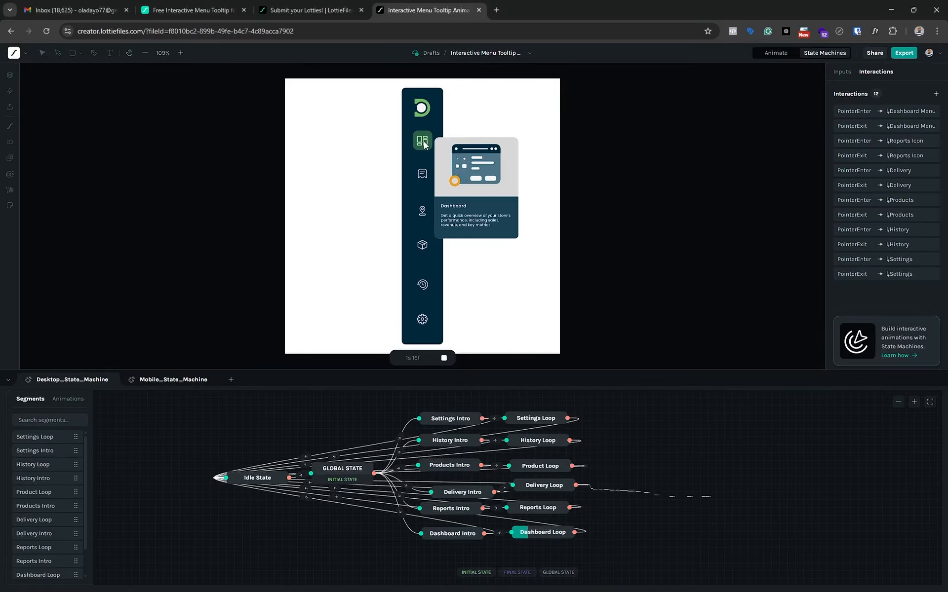
pyautogui.click(444, 359)
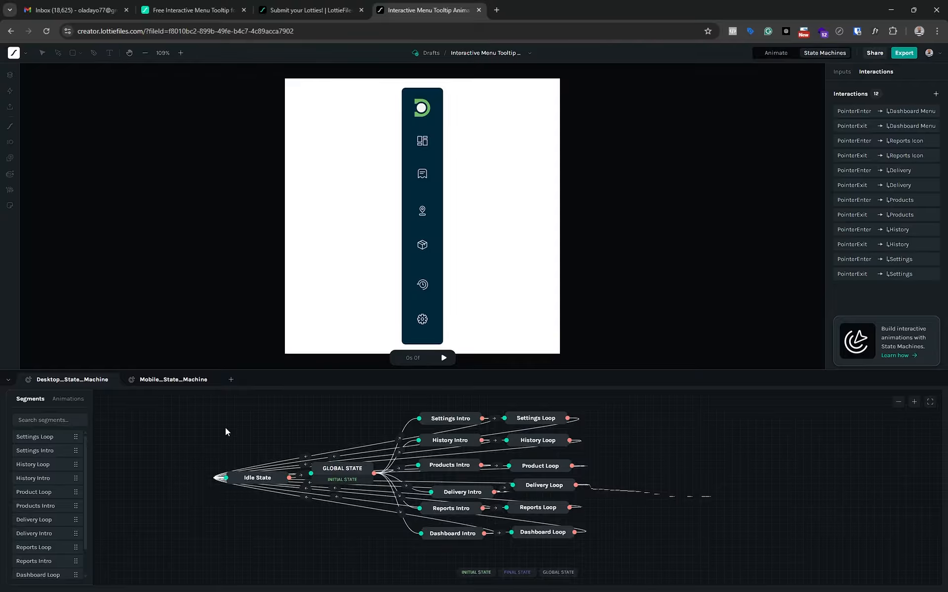
# Preview the Mobile_State_Machine by tapping the Dashboard menu icon to show and hide its tooltip card twice.
pyautogui.click(172, 381)
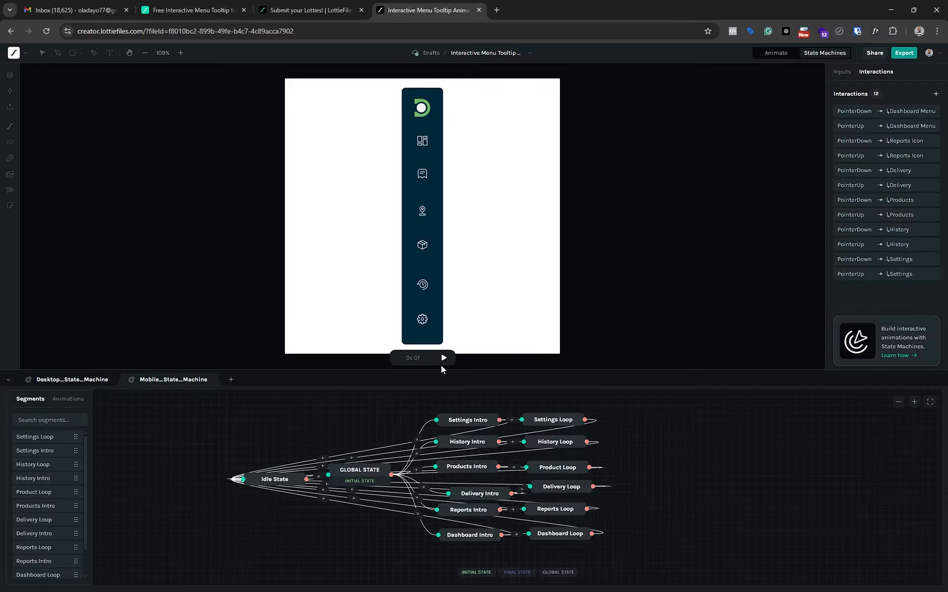
pyautogui.click(422, 144)
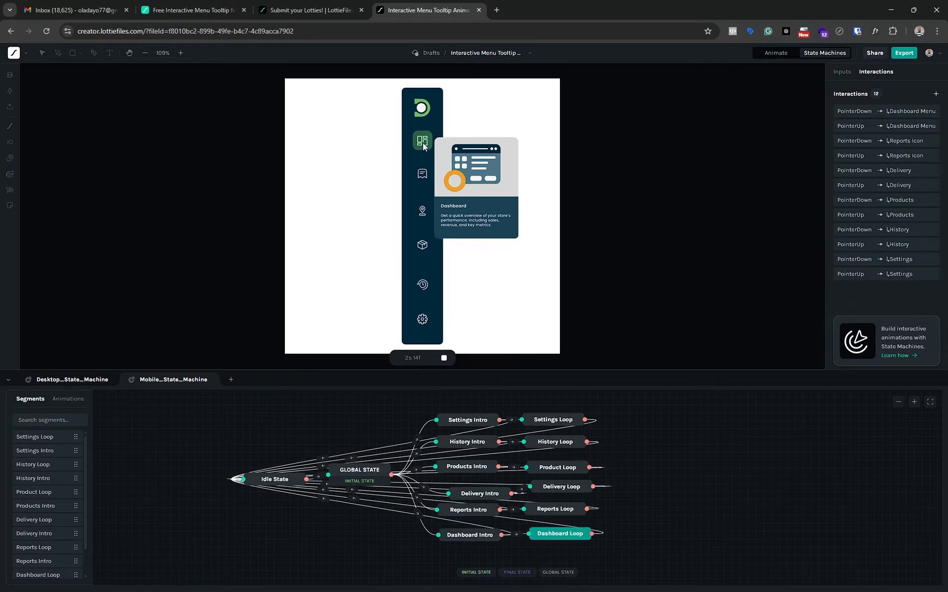
pyautogui.click(422, 144)
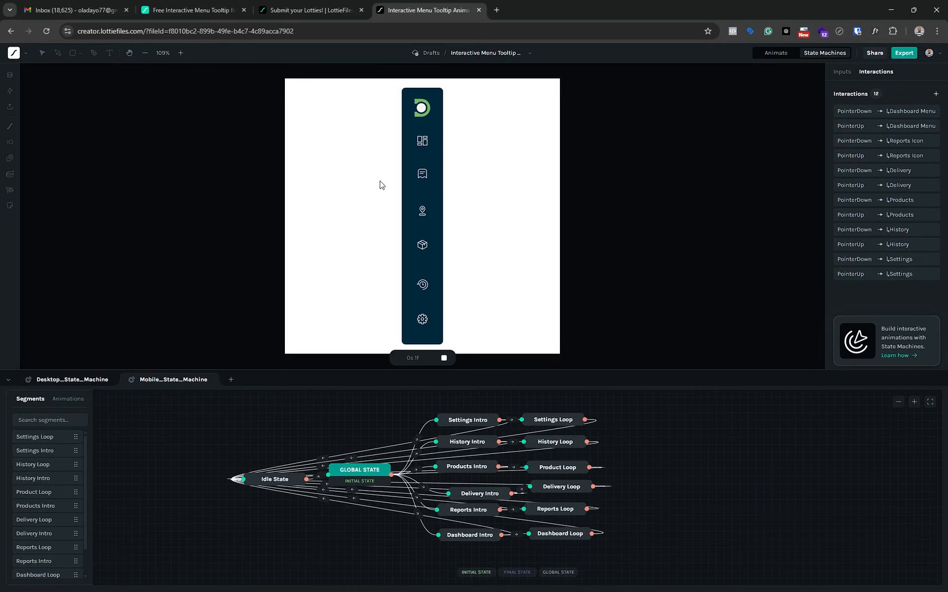
pyautogui.click(422, 141)
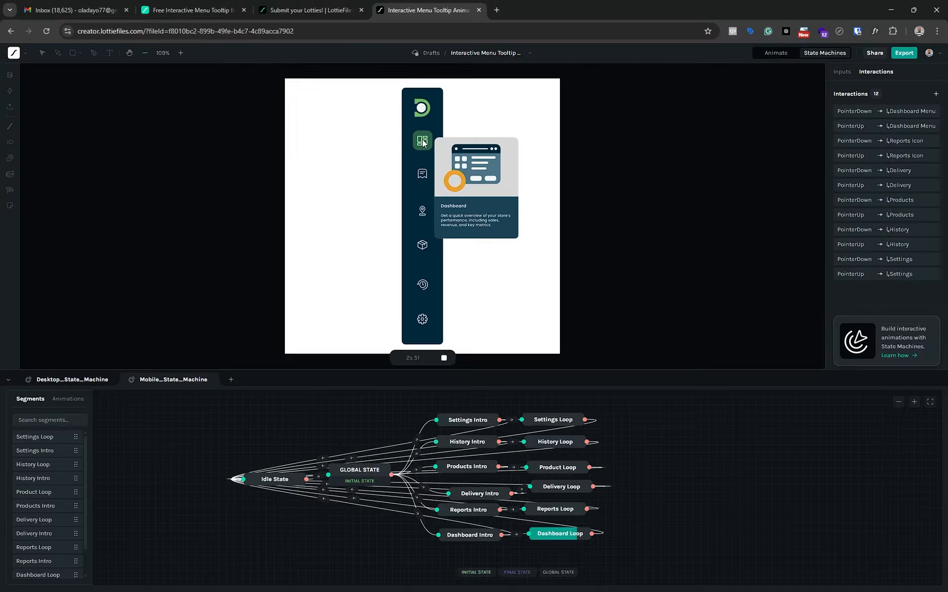
pyautogui.click(423, 142)
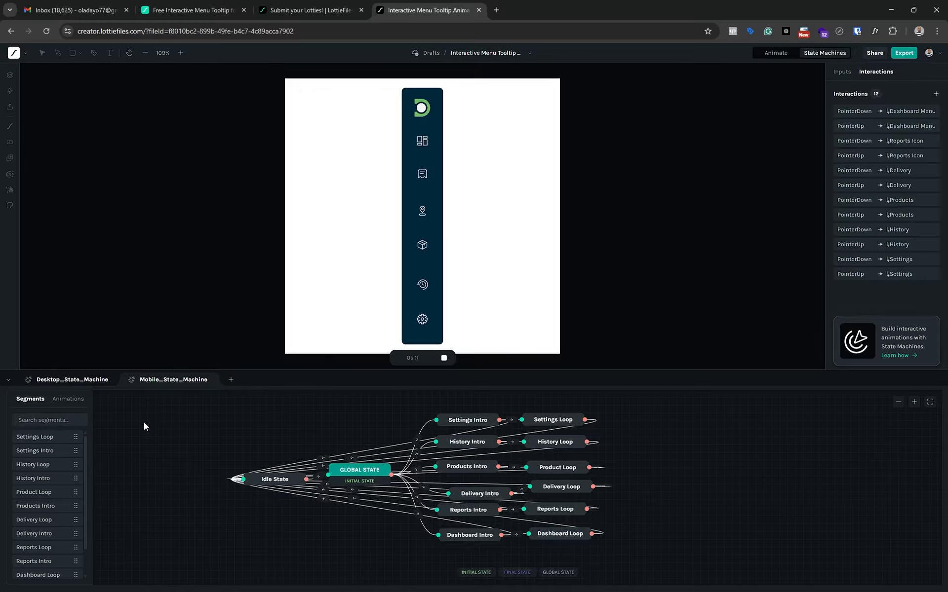
# Duplicate the Desktop_State_Machine.
pyautogui.click(95, 381)
pyautogui.rightClick(94, 381)
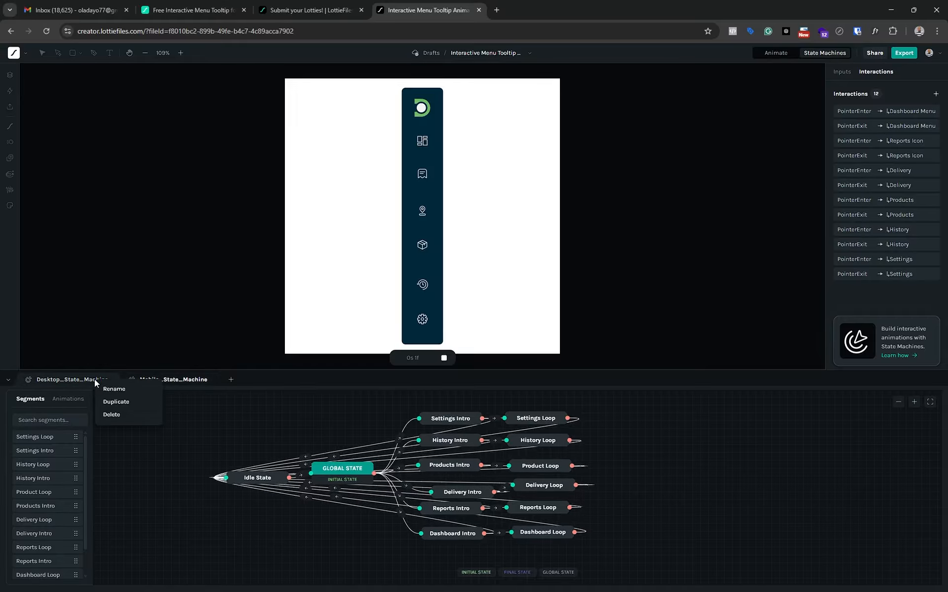
pyautogui.click(131, 402)
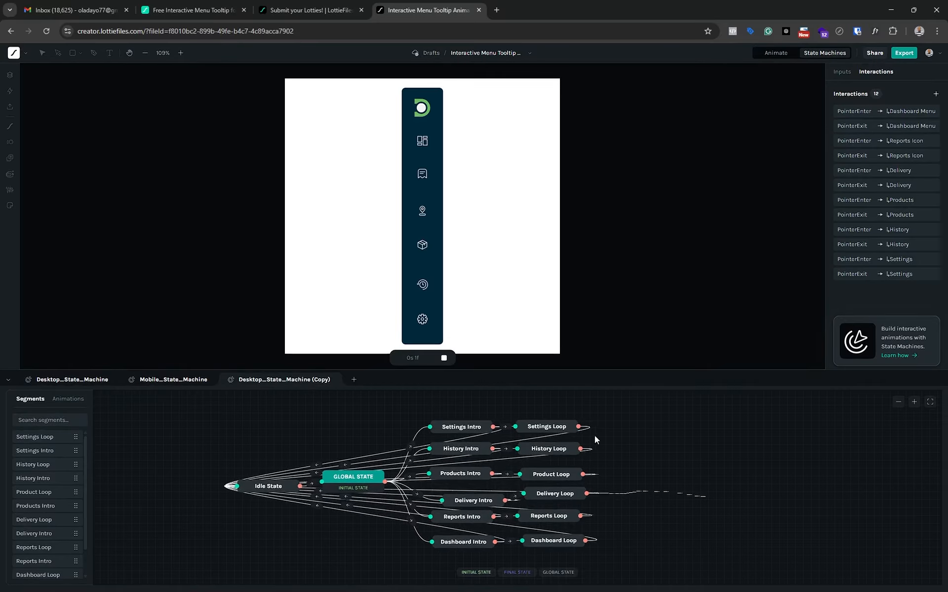
# Delete the Settings Loop, Settings Intro, History Intro, History Loop and Product Loop states from the copied state machine.
pyautogui.click(557, 426)
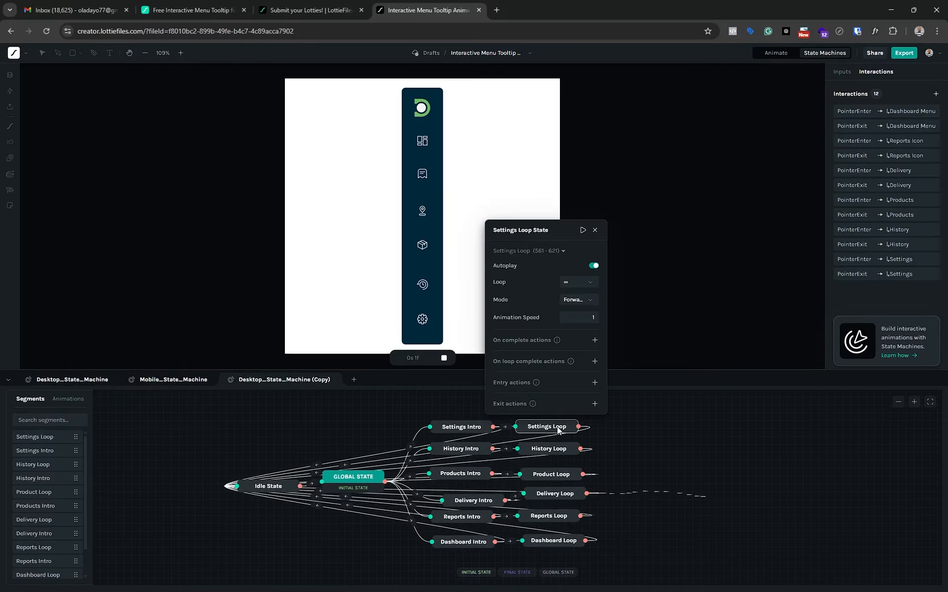
pyautogui.press('Delete')
pyautogui.click(458, 428)
pyautogui.press('Delete')
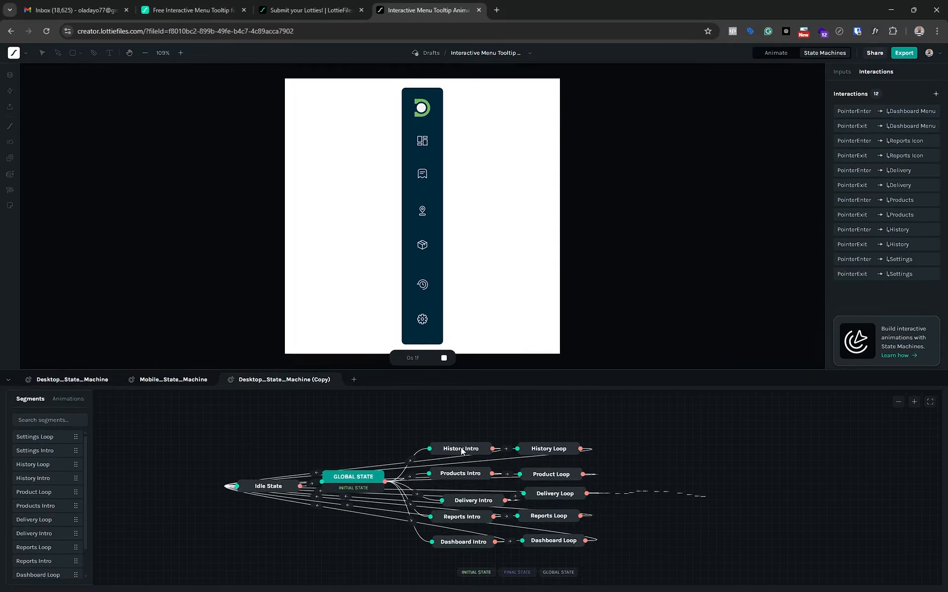
pyautogui.click(461, 449)
pyautogui.press('Delete')
pyautogui.click(528, 449)
pyautogui.press('Delete')
pyautogui.click(534, 475)
pyautogui.press('Delete')
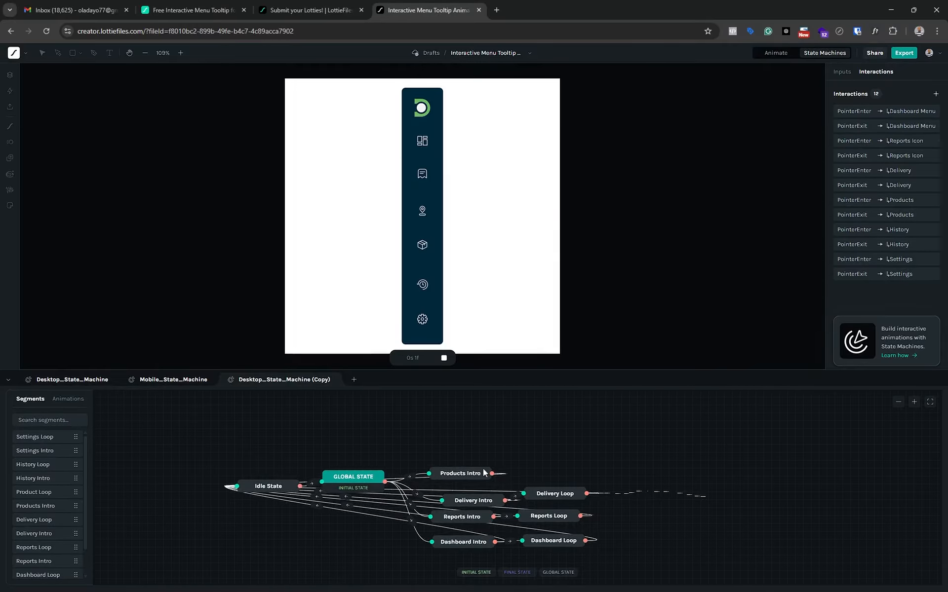
# Delete the Products Intro, Delivery Intro, Delivery Loop, Reports Loop and Reports Intro states from the copied state machine.
pyautogui.click(472, 474)
pyautogui.press('Delete')
pyautogui.click(468, 500)
pyautogui.press('Delete')
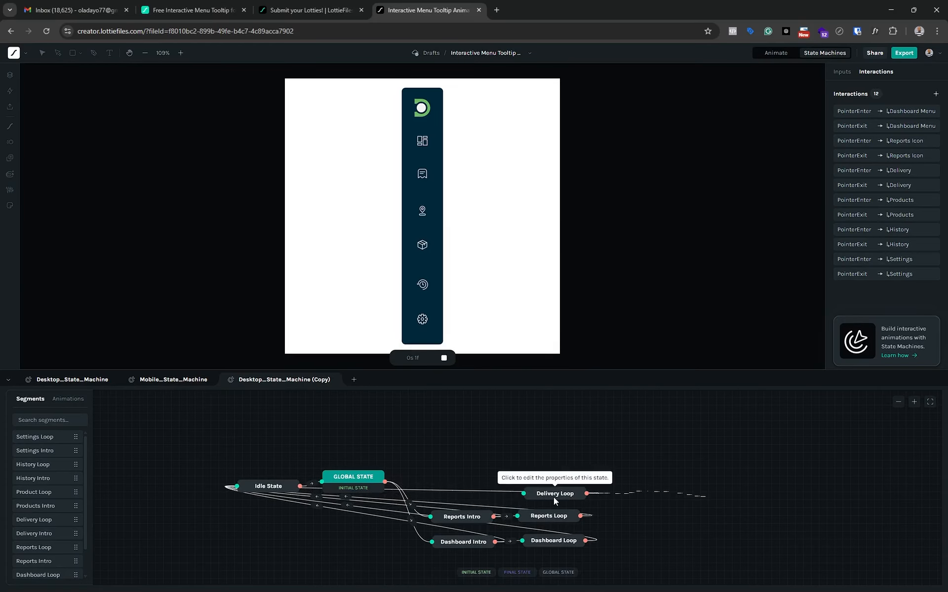
pyautogui.click(554, 497)
pyautogui.press('Delete')
pyautogui.click(541, 514)
pyautogui.press('Delete')
pyautogui.click(479, 515)
pyautogui.press('Delete')
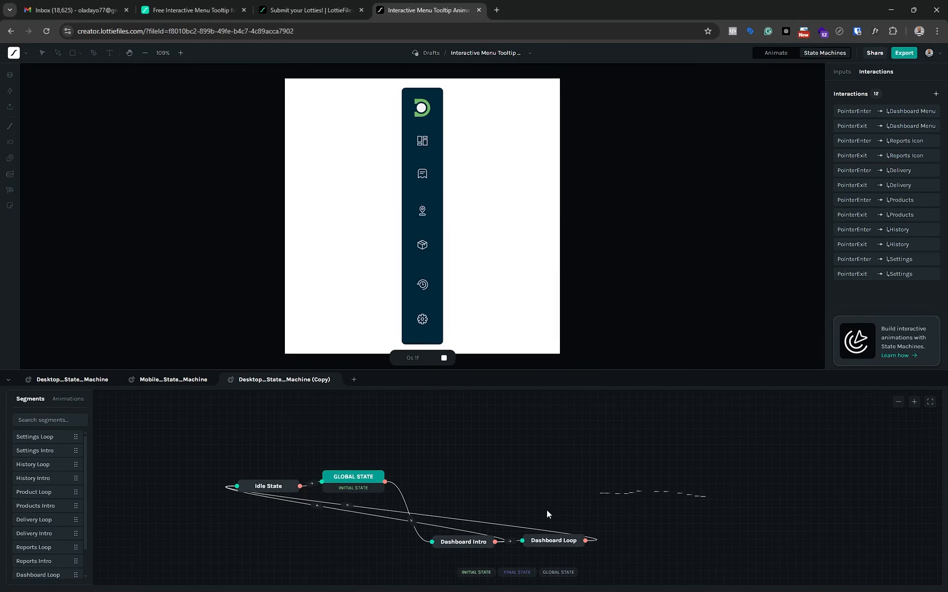
# Delete the transitions linking Dashboard Intro and Dashboard Loop with Idle State and Global State, and move both Dashboard states level with Global State.
pyautogui.click(440, 514)
pyautogui.press('Delete')
pyautogui.click(404, 500)
pyautogui.press('Delete')
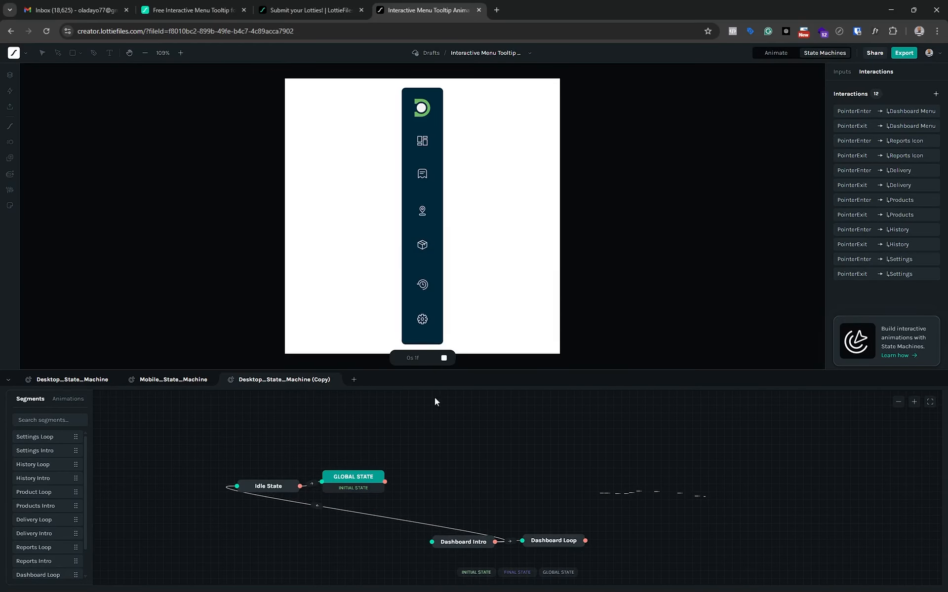
pyautogui.click(376, 517)
pyautogui.press('Delete')
pyautogui.moveTo(472, 540); pyautogui.dragTo(481, 489)
pyautogui.moveTo(548, 541); pyautogui.dragTo(550, 491)
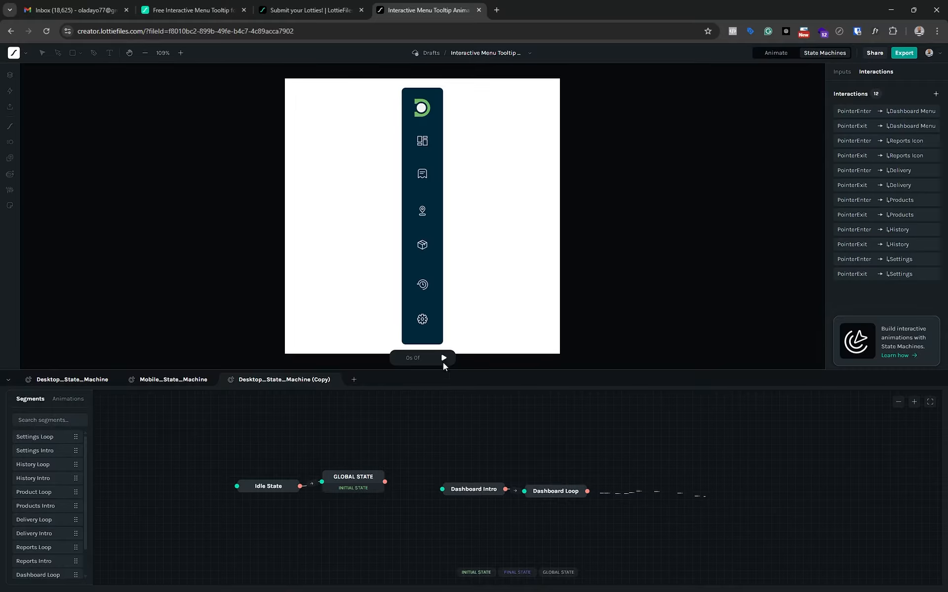
# Examine the properties of the Dashboard Intro and Dashboard Loop states and preview each state.
pyautogui.click(484, 490)
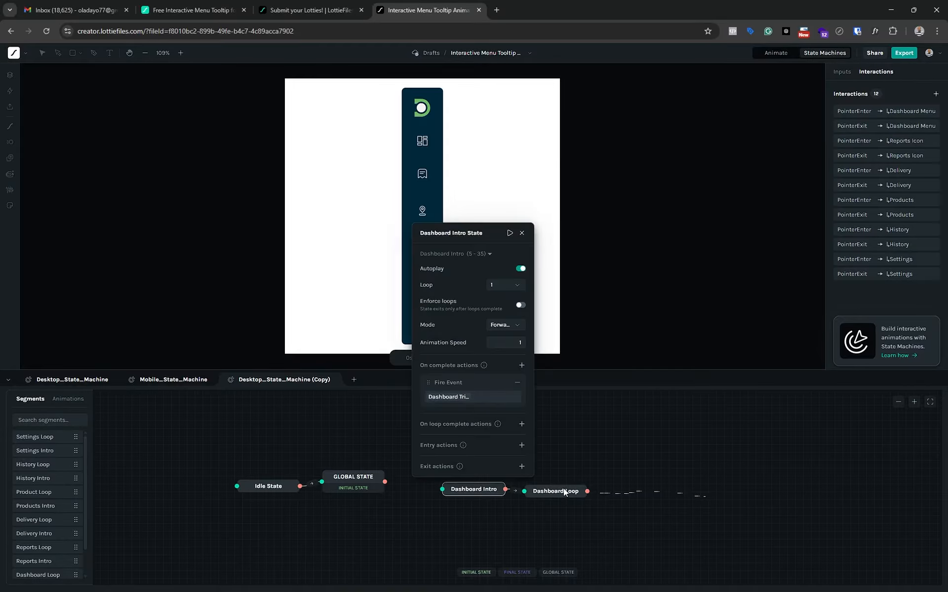
pyautogui.click(563, 489)
pyautogui.click(469, 488)
pyautogui.click(510, 233)
pyautogui.click(510, 234)
pyautogui.click(550, 490)
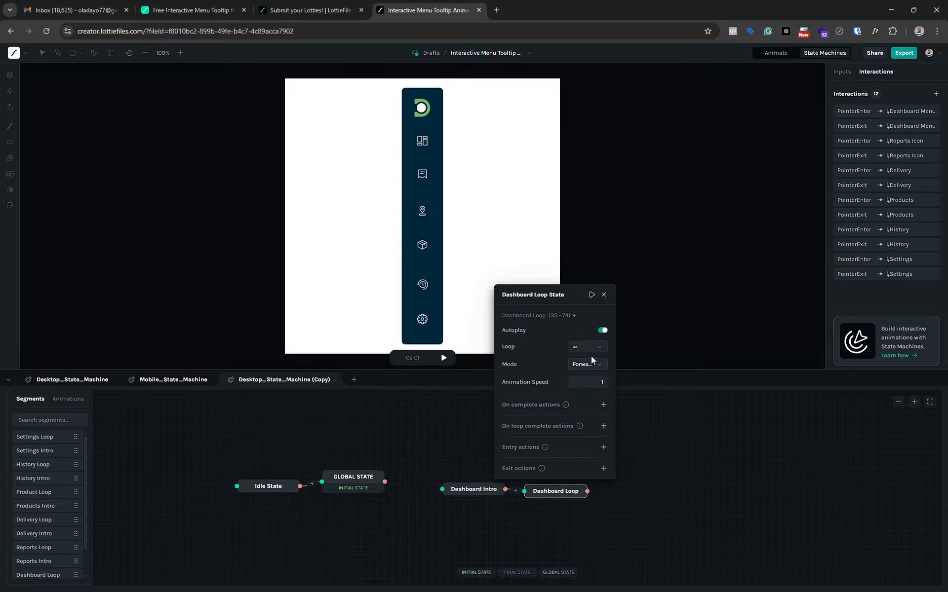
pyautogui.click(589, 297)
pyautogui.click(439, 429)
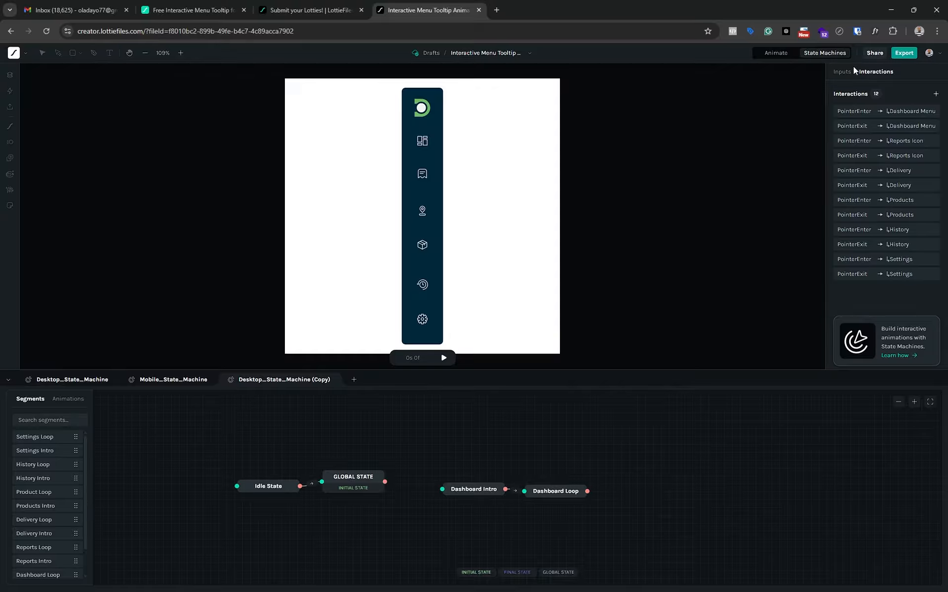
# View the state machine's inputs, the Dashboard Triggered input's details and the Dashboard Intro state's on-complete action.
pyautogui.click(841, 73)
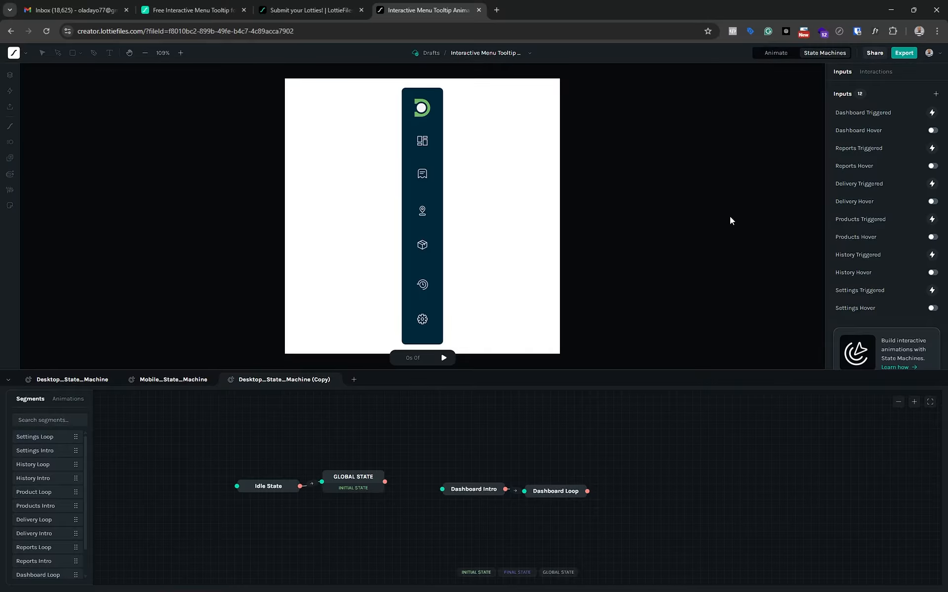
pyautogui.rightClick(863, 112)
pyautogui.click(878, 119)
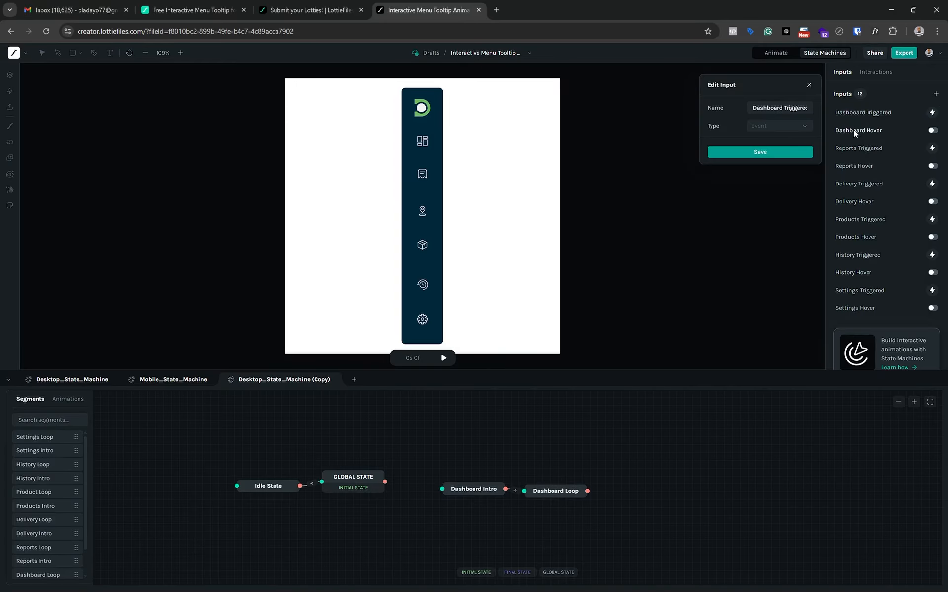
pyautogui.click(809, 85)
pyautogui.click(466, 487)
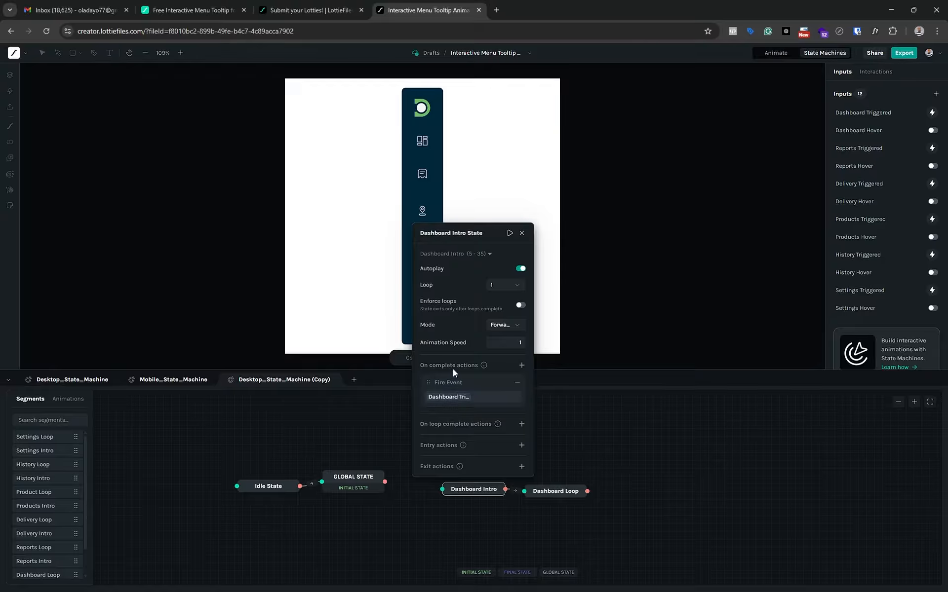
pyautogui.click(607, 454)
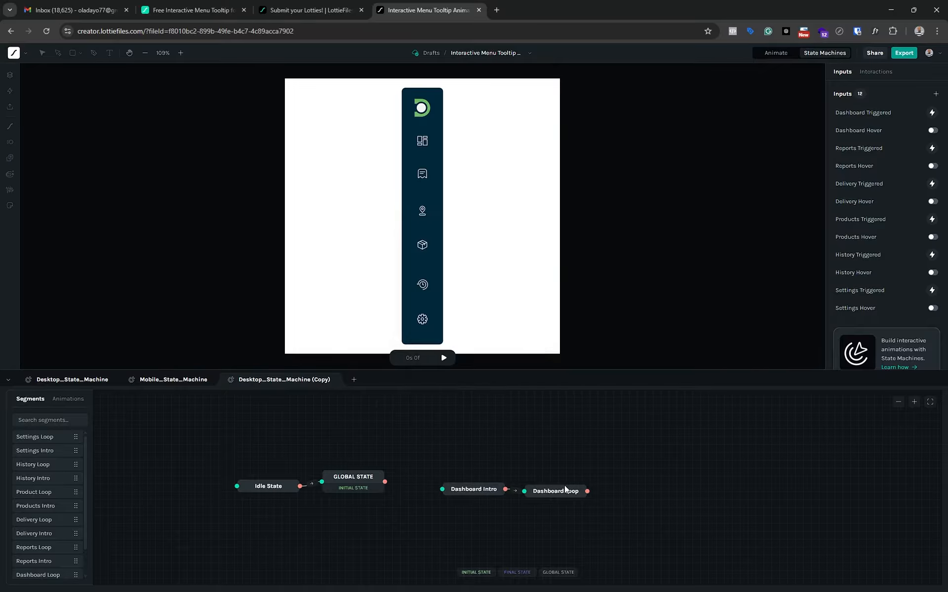
# Move Dashboard Loop slightly up and away from Dashboard Intro, and replace the transition between them with a new one without conditions.
pyautogui.moveTo(570, 484); pyautogui.dragTo(585, 470)
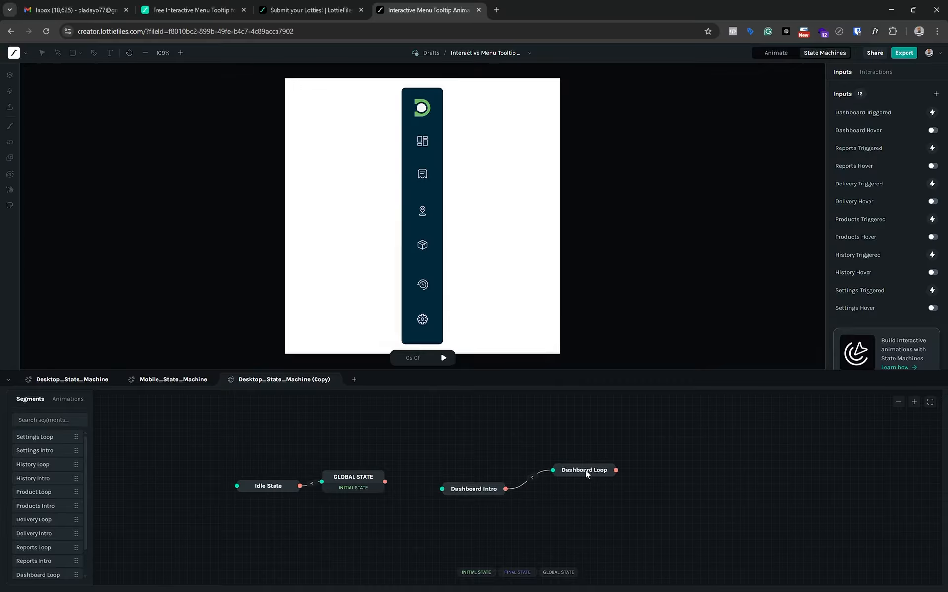
pyautogui.click(512, 489)
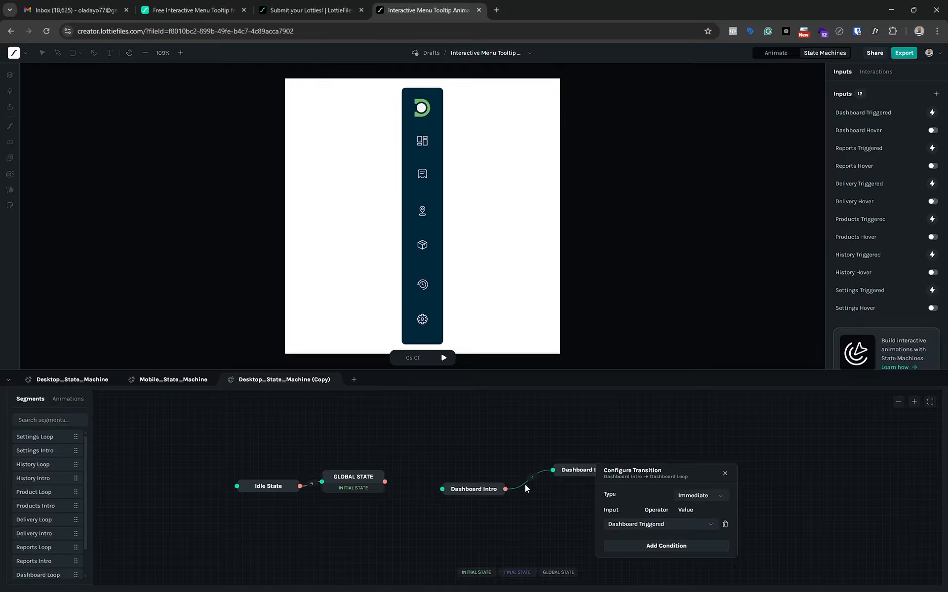
pyautogui.press('Delete')
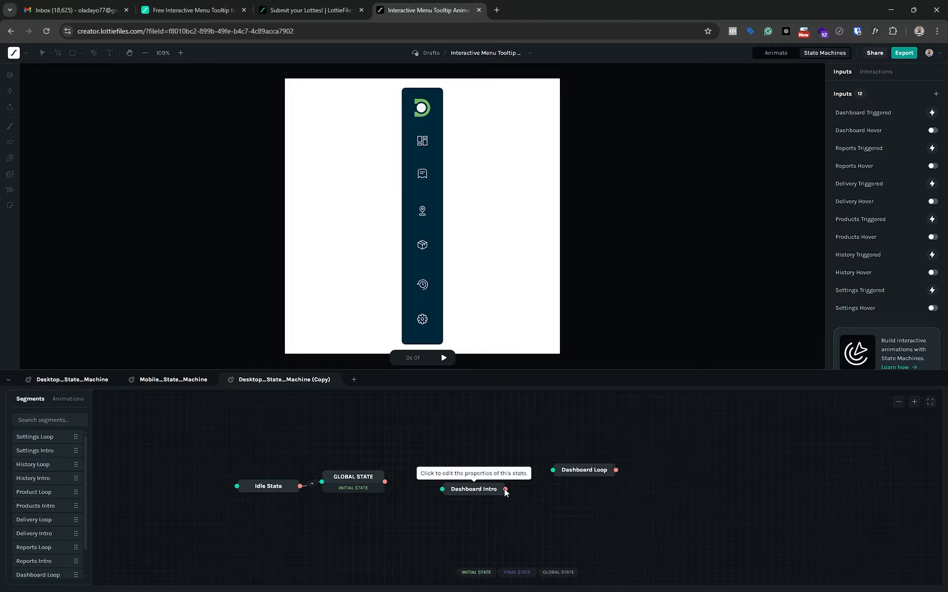
pyautogui.moveTo(505, 489); pyautogui.dragTo(516, 484)
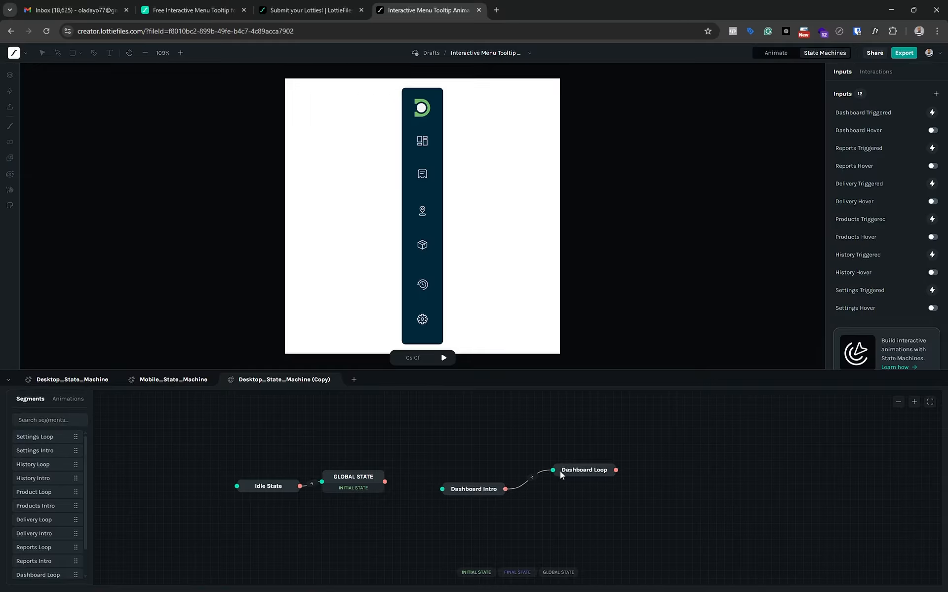
# Add a Dashboard Triggered condition to the Dashboard Intro to Dashboard Loop transition, and check the Dashboard Loop state's properties.
pyautogui.click(524, 483)
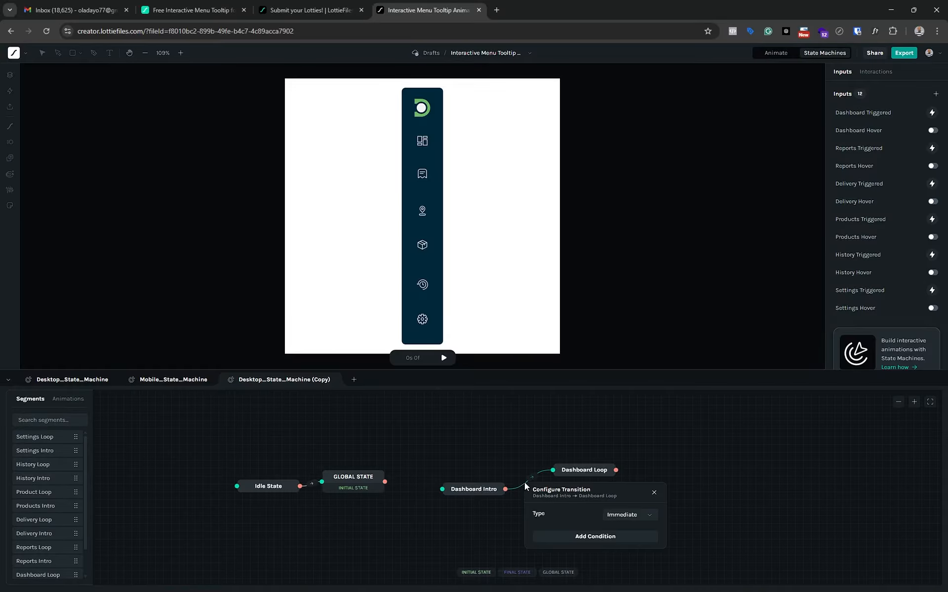
pyautogui.click(477, 492)
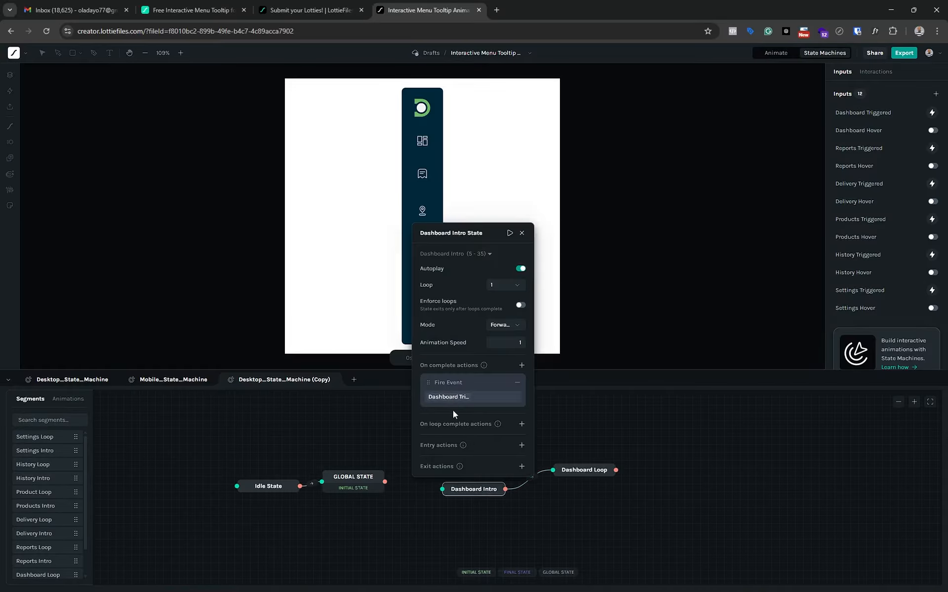
pyautogui.click(524, 488)
pyautogui.click(523, 483)
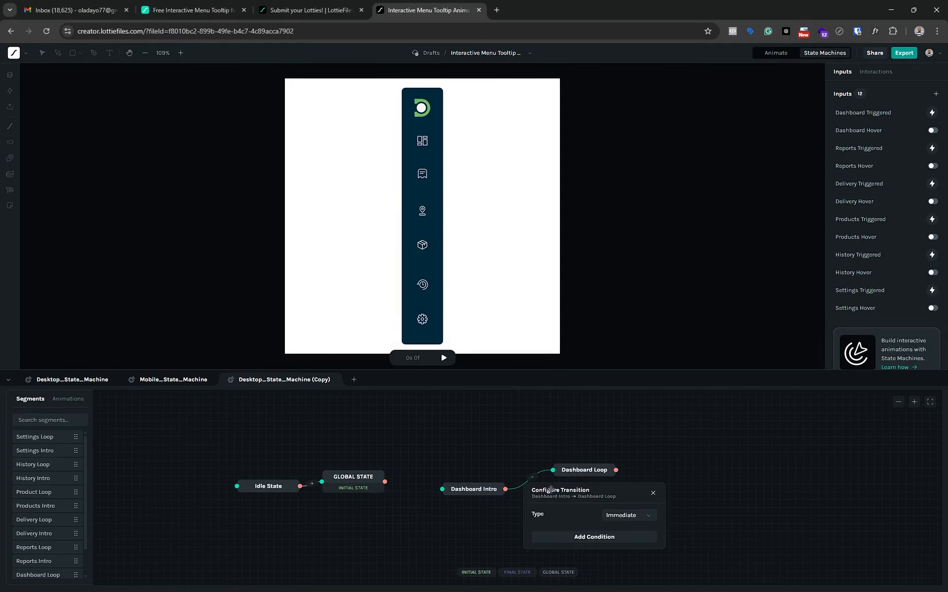
pyautogui.click(572, 537)
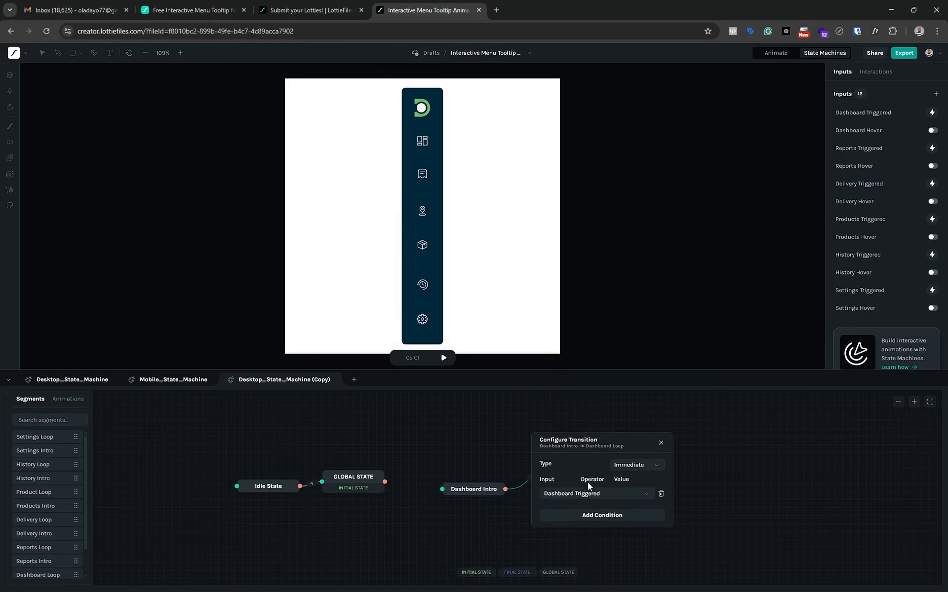
pyautogui.click(660, 443)
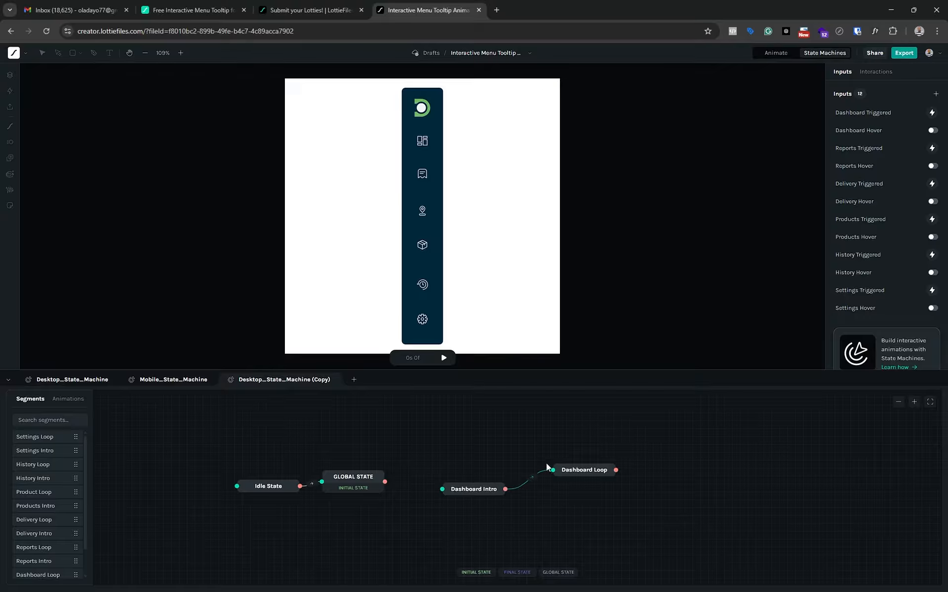
pyautogui.click(585, 472)
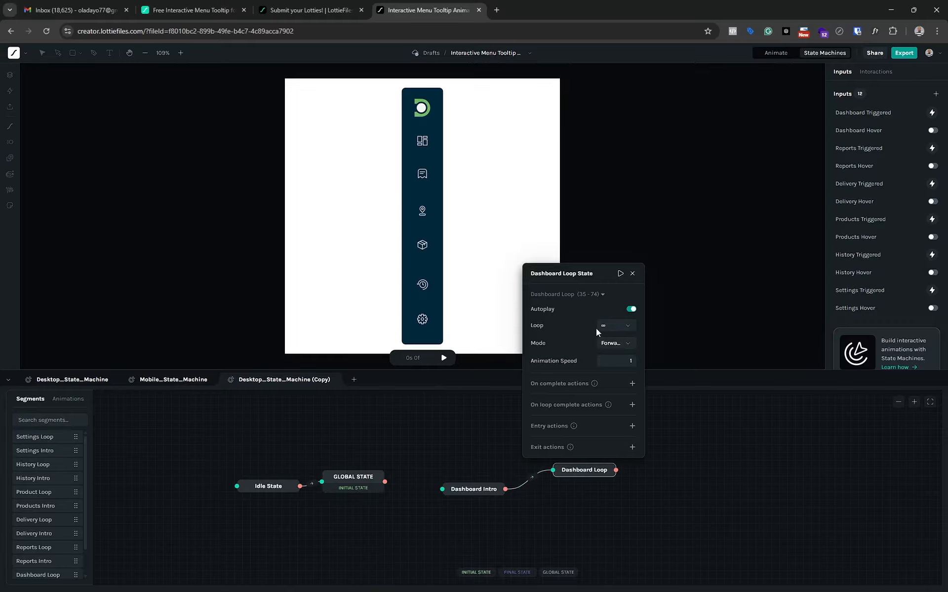
pyautogui.click(632, 274)
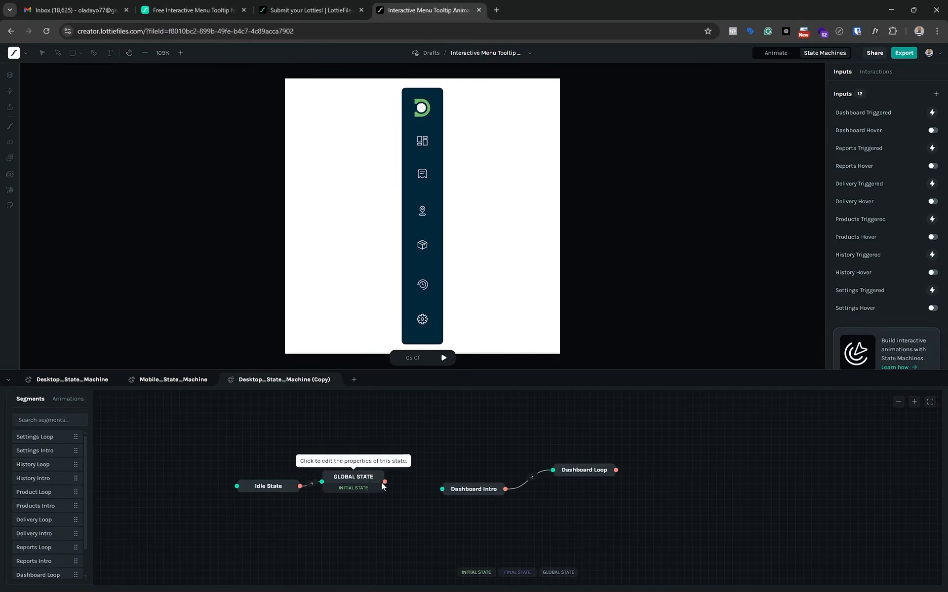
# Connect Global State to Dashboard Intro with the condition Dashboard Hover = True, and align Dashboard Intro level with Global State.
pyautogui.moveTo(442, 488); pyautogui.dragTo(442, 489)
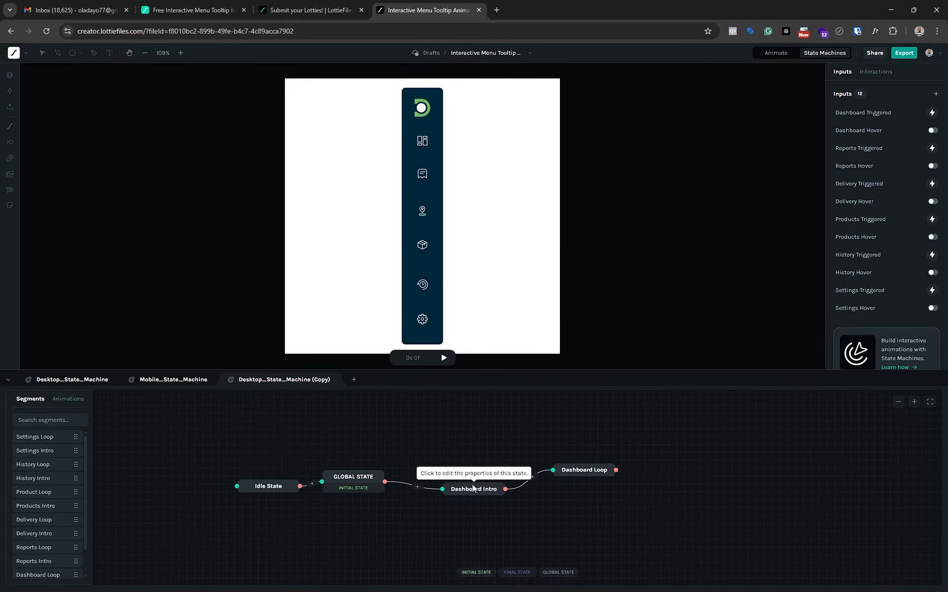
pyautogui.moveTo(472, 485); pyautogui.dragTo(477, 479)
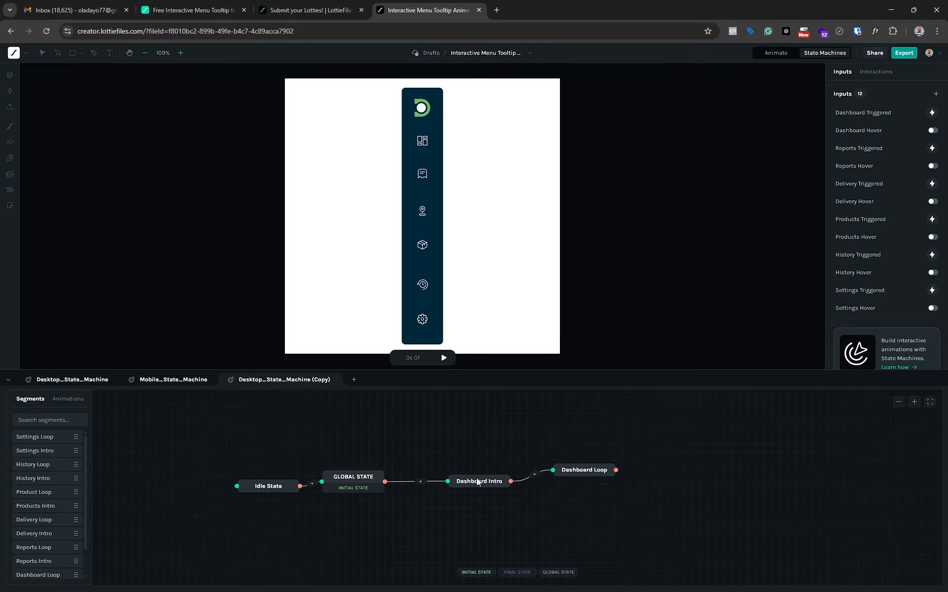
pyautogui.click(405, 481)
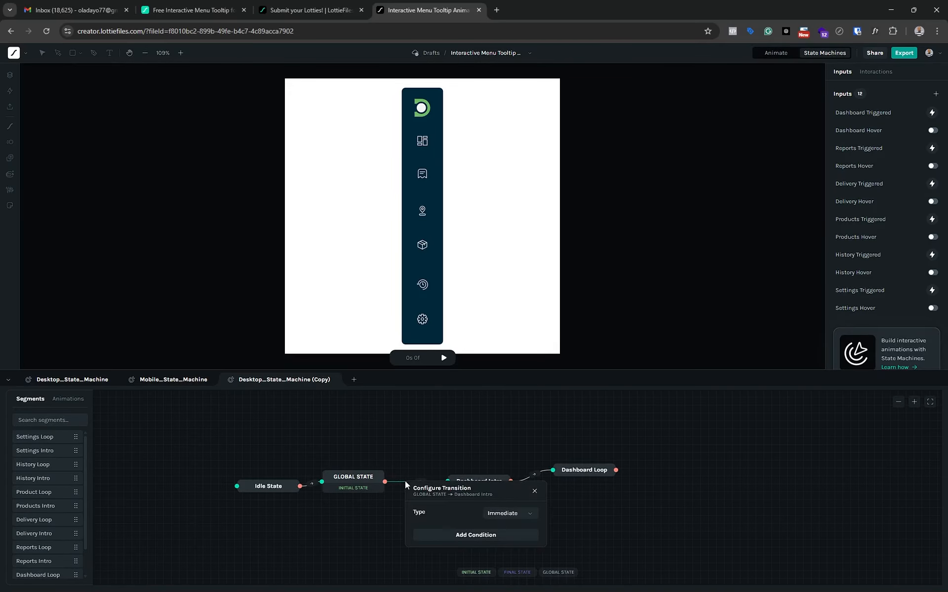
pyautogui.moveTo(433, 487); pyautogui.dragTo(545, 444)
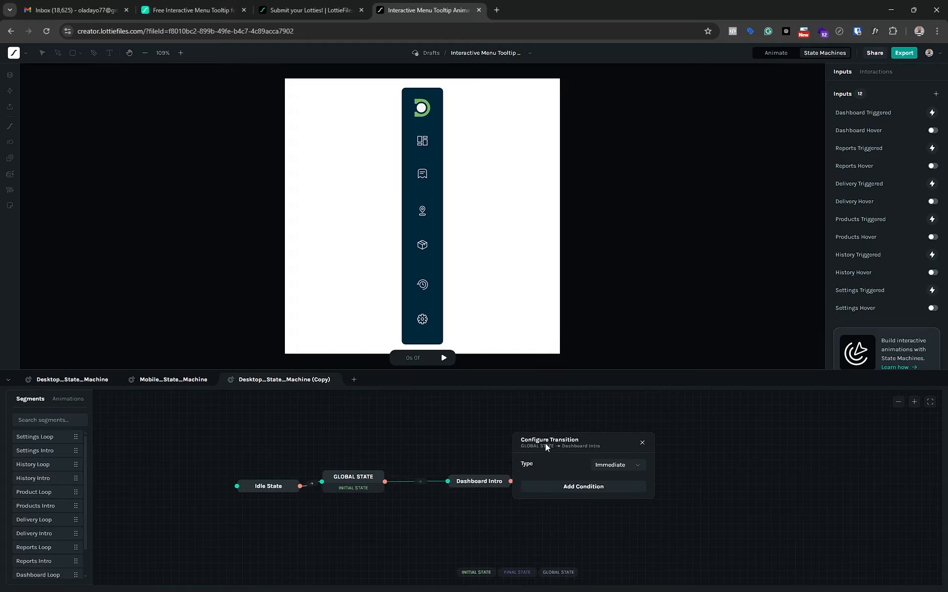
pyautogui.click(564, 484)
pyautogui.click(550, 495)
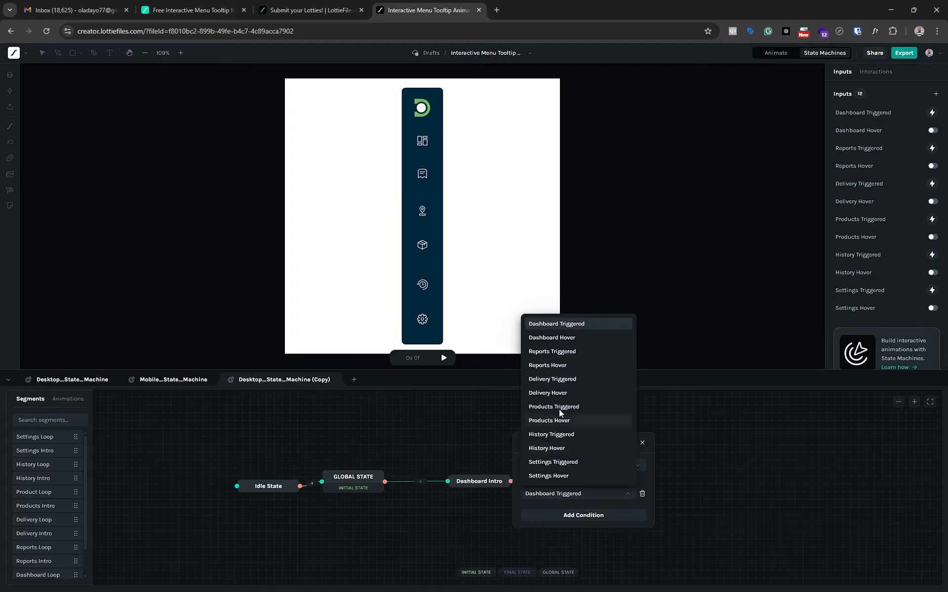
pyautogui.click(552, 337)
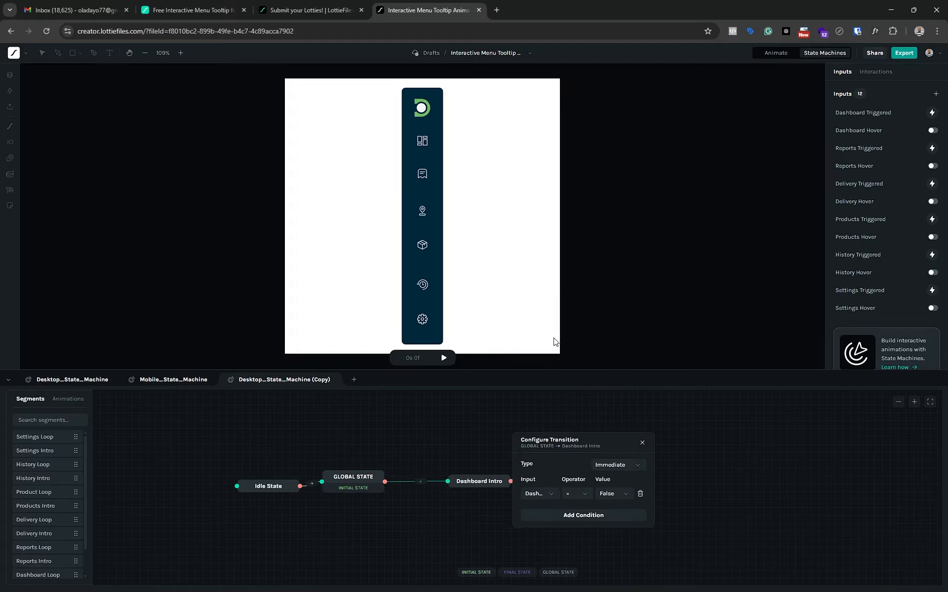
pyautogui.click(599, 494)
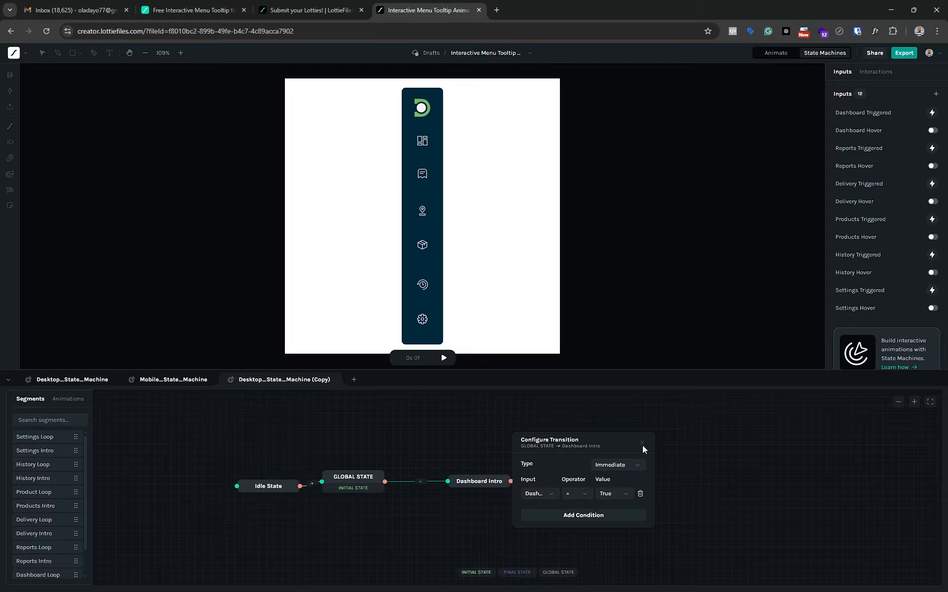
pyautogui.click(641, 443)
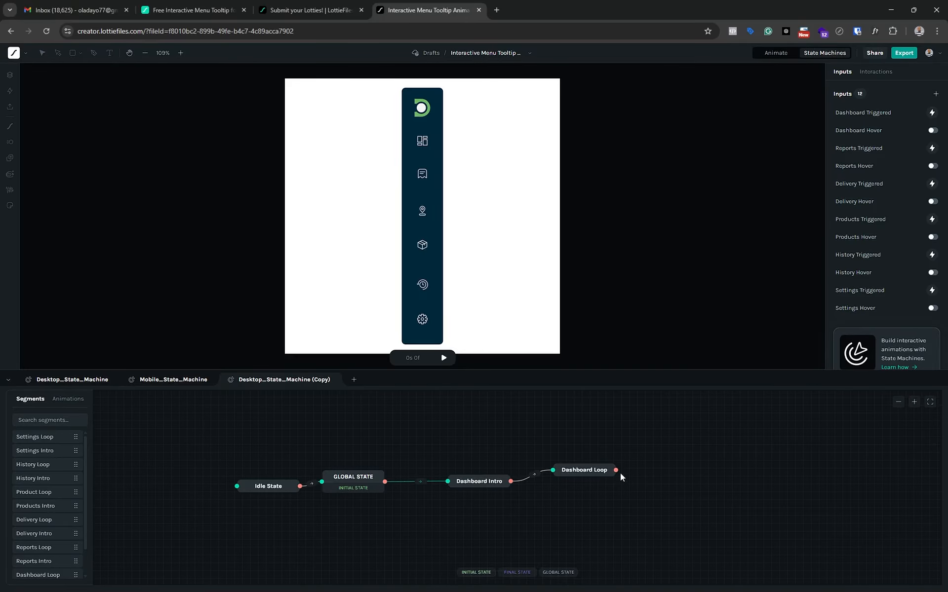
# Connect Dashboard Loop back to Idle State with the condition Dashboard Hover = False, and move Dashboard Loop below Dashboard Intro.
pyautogui.moveTo(615, 471); pyautogui.dragTo(233, 496)
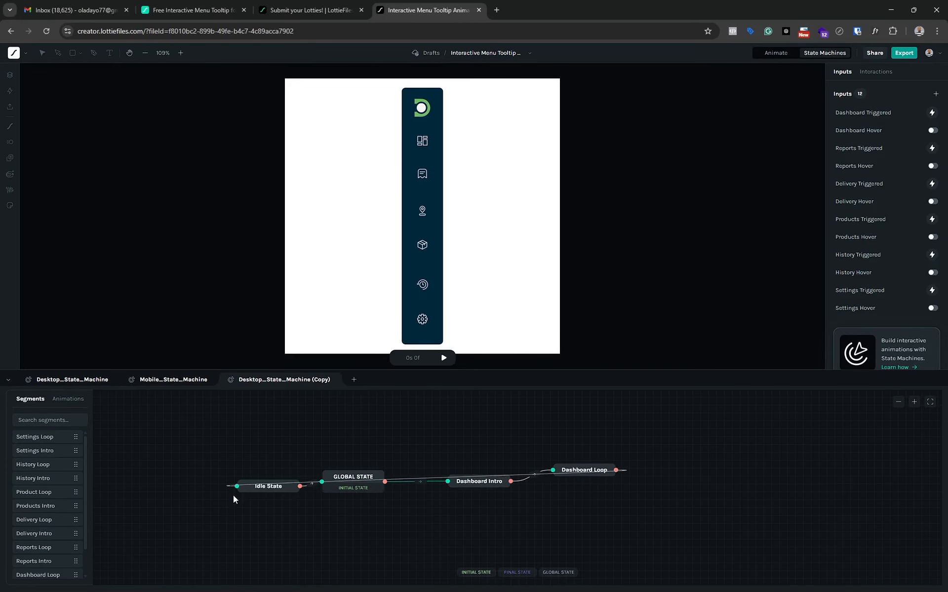
pyautogui.moveTo(591, 473); pyautogui.dragTo(586, 523)
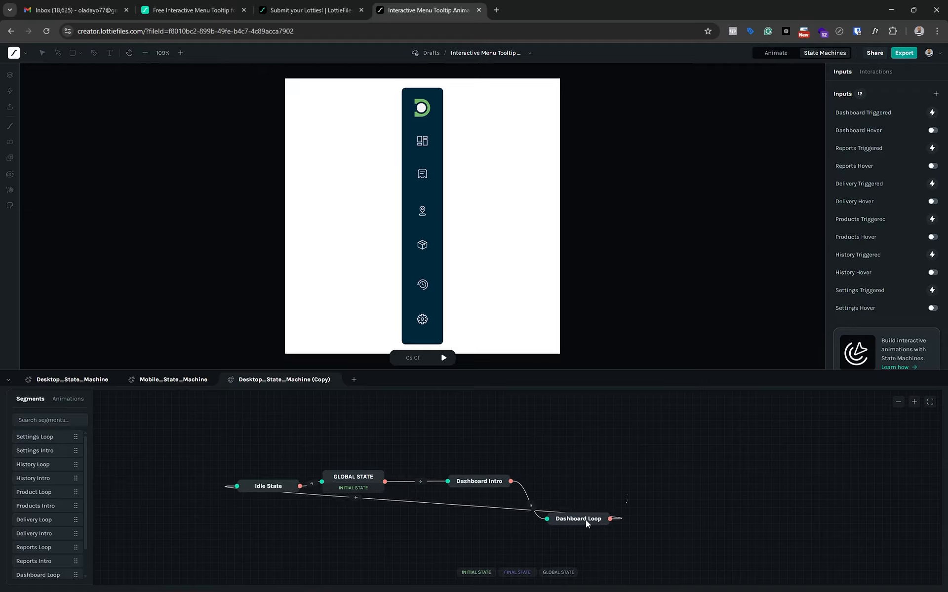
pyautogui.click(474, 508)
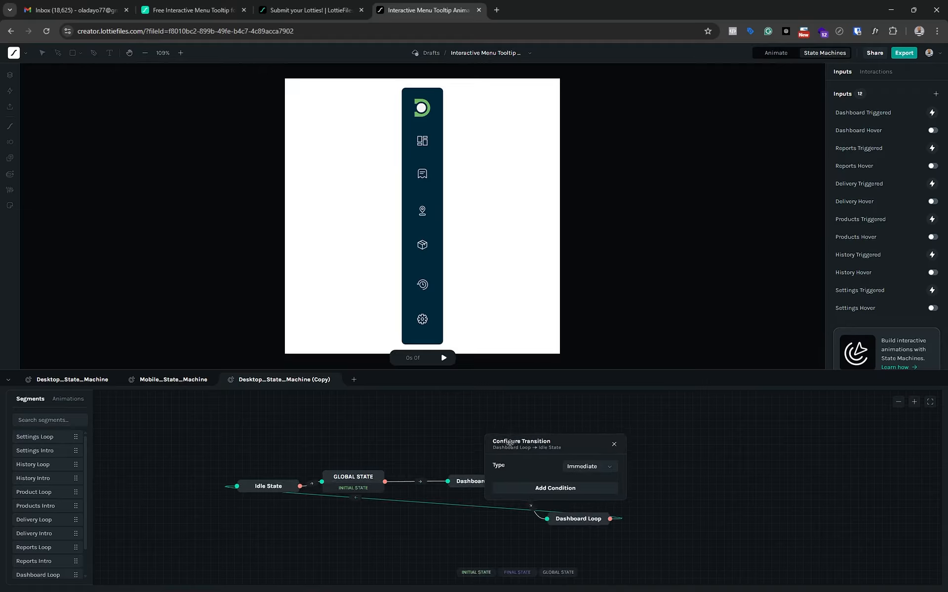
pyautogui.click(526, 481)
pyautogui.click(531, 490)
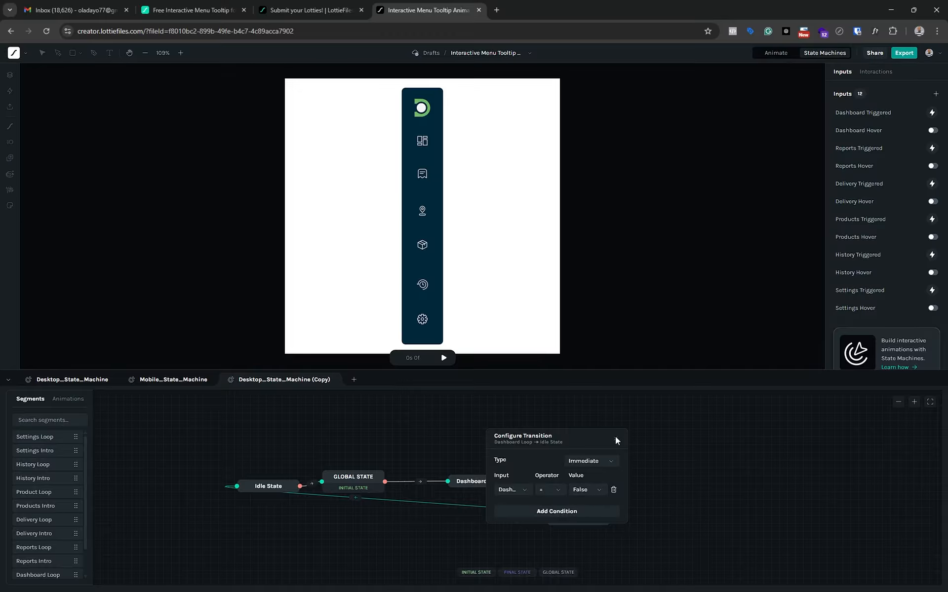
pyautogui.click(614, 438)
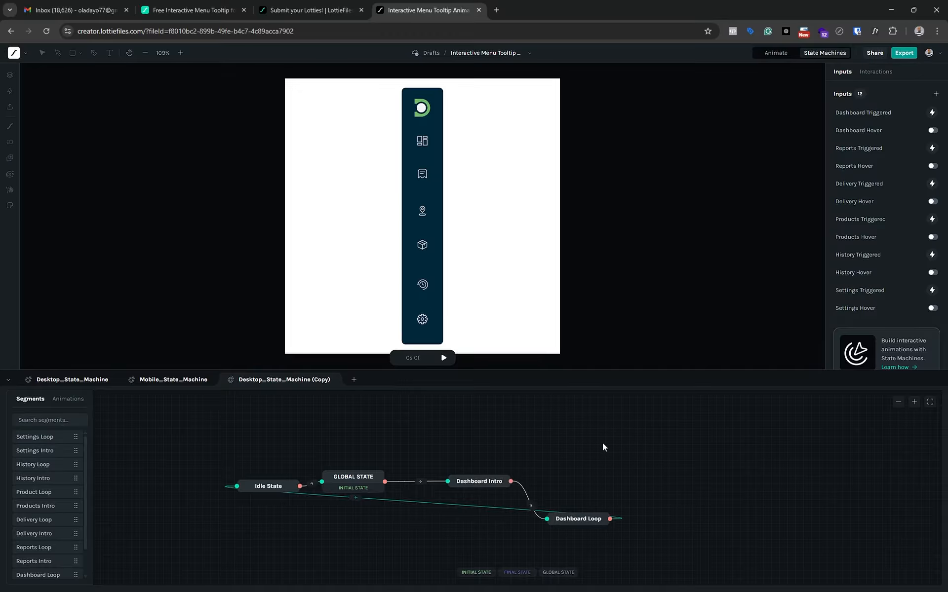
# Play the state machine, test the Dashboard icon's tooltip, and inspect the PointerEnter interaction for the Dashboard Menu layer.
pyautogui.click(444, 358)
pyautogui.moveTo(423, 142)
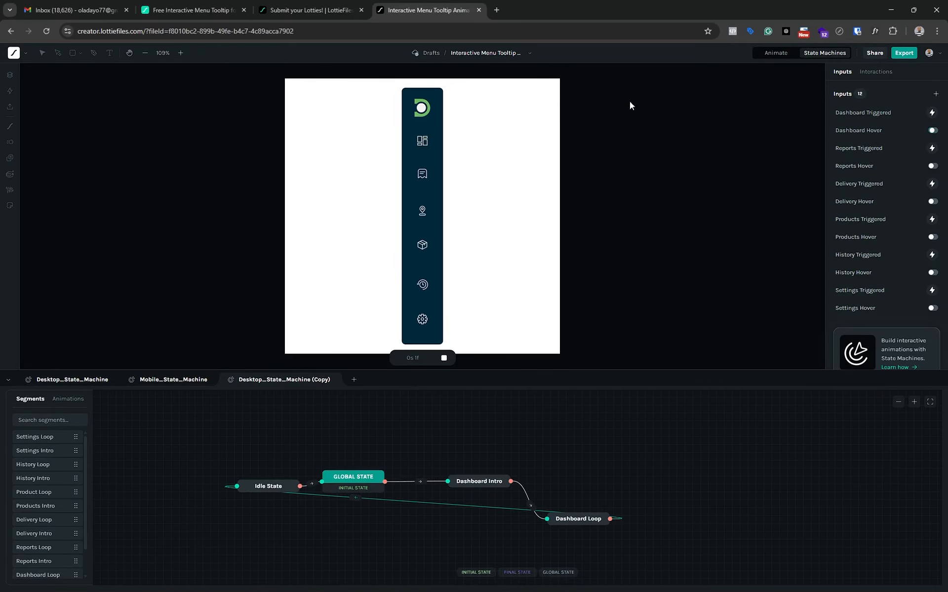
pyautogui.click(875, 72)
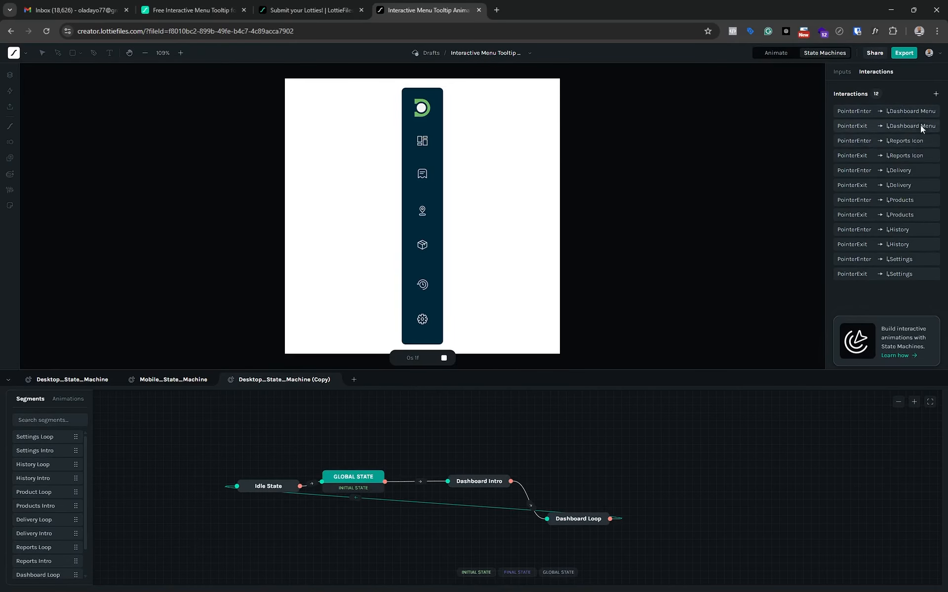
pyautogui.click(860, 111)
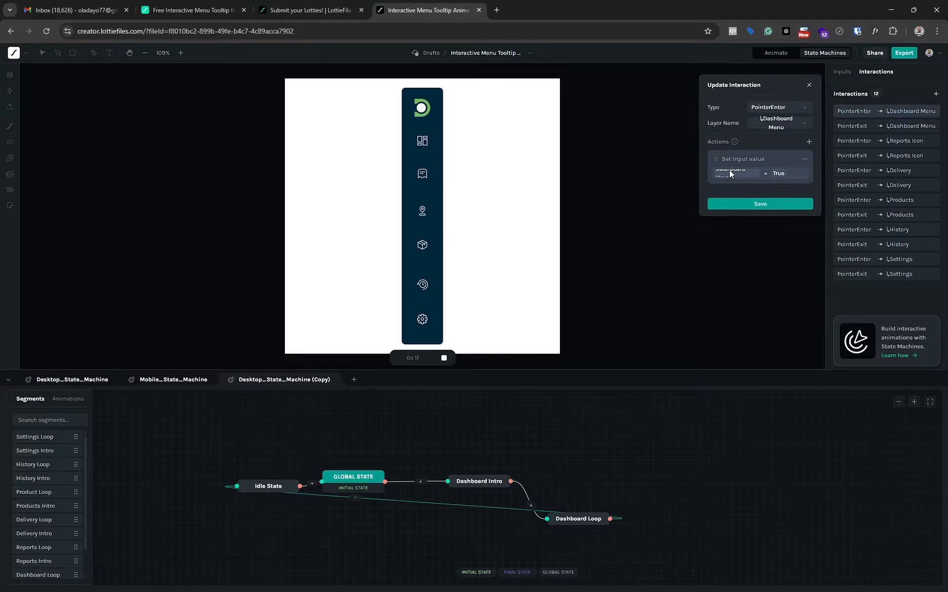
pyautogui.moveTo(423, 144)
# Connect Dashboard Intro to Idle State with the condition Dashboard Hover = False, and move Dashboard Intro up above Global State.
pyautogui.click(841, 70)
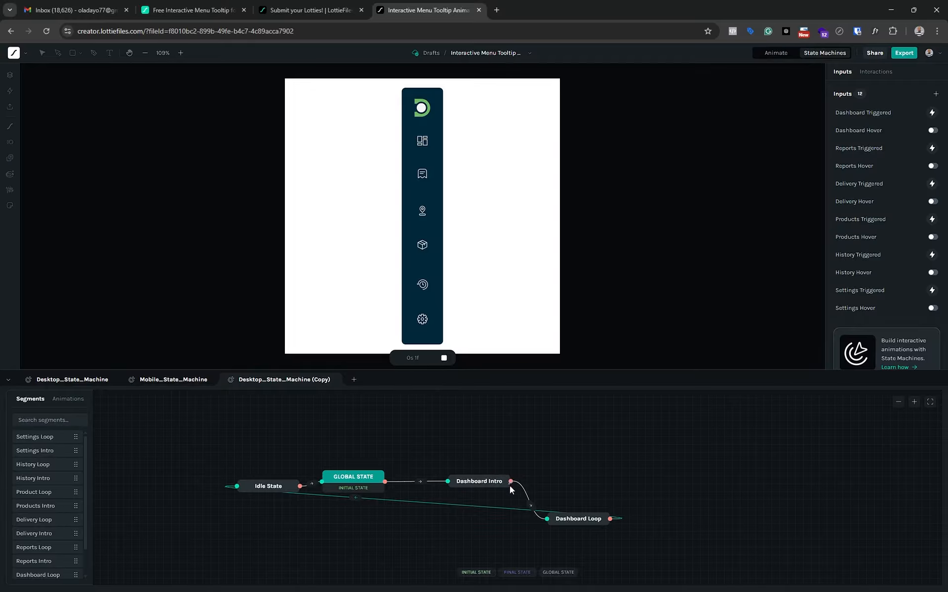
pyautogui.moveTo(509, 486); pyautogui.dragTo(237, 485)
pyautogui.moveTo(483, 481); pyautogui.dragTo(486, 447)
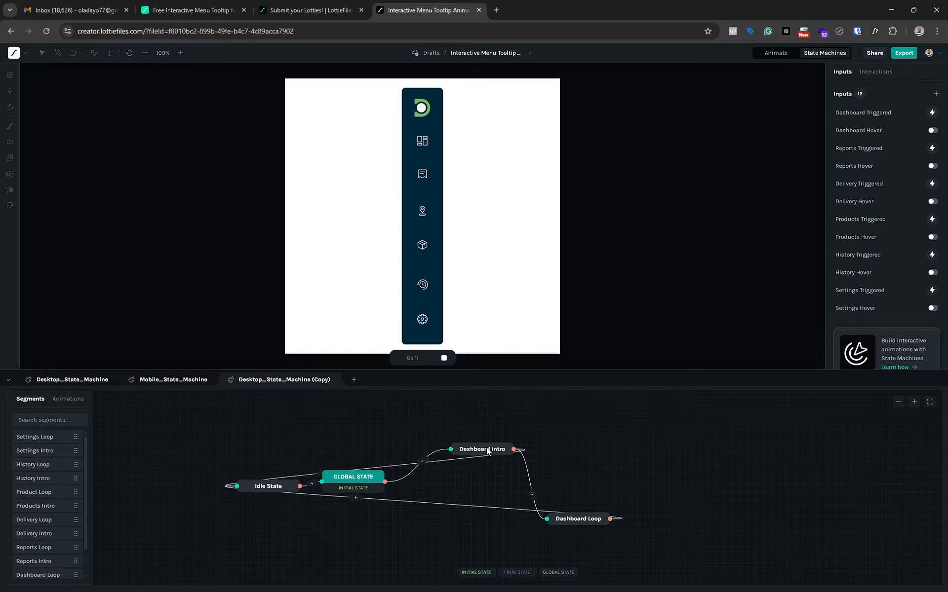
pyautogui.click(445, 462)
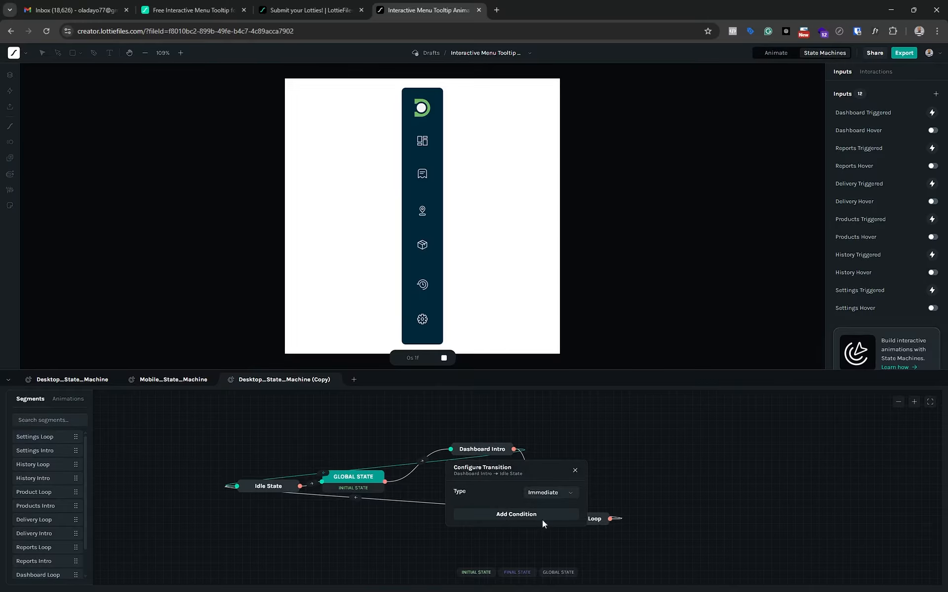
pyautogui.click(526, 514)
pyautogui.click(513, 523)
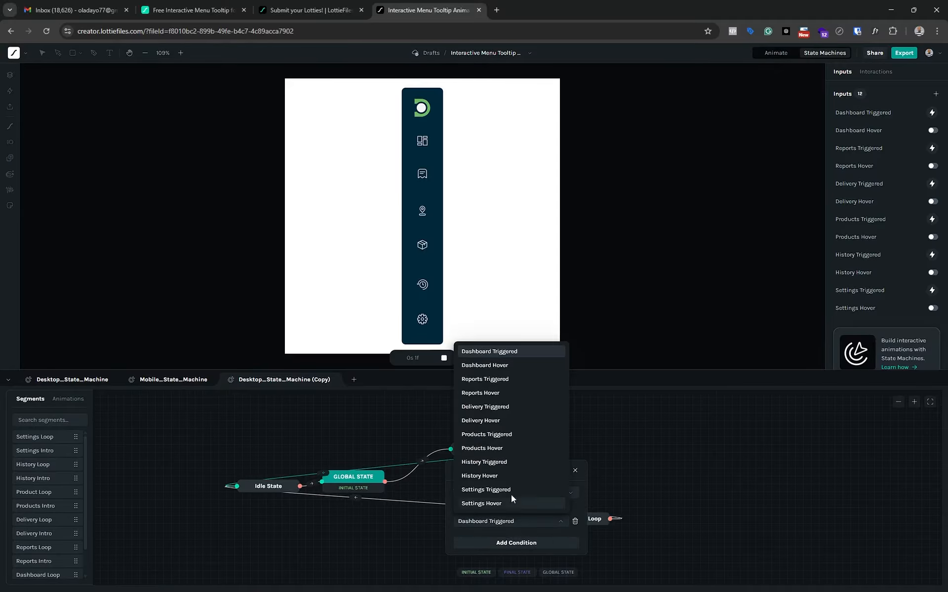
pyautogui.click(492, 365)
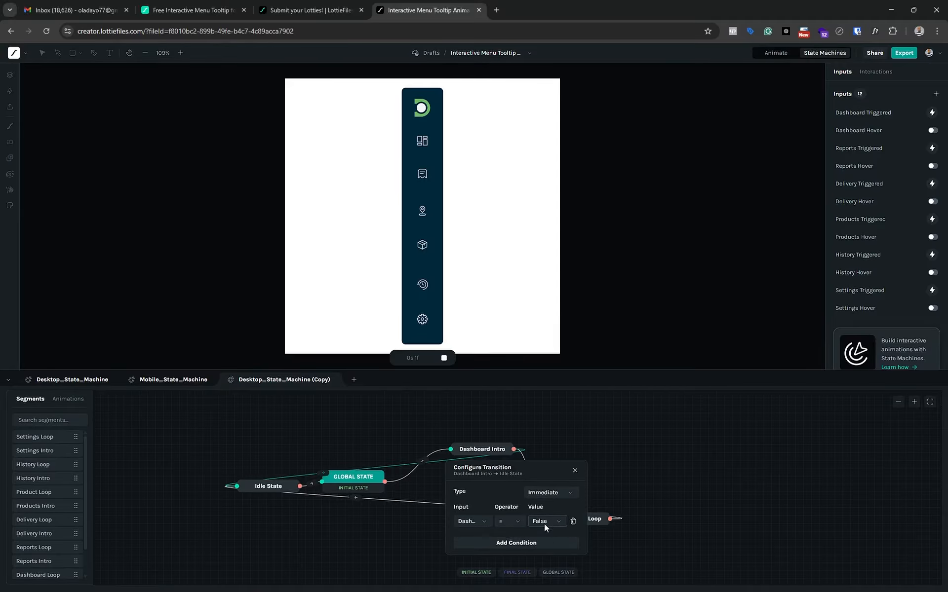
pyautogui.click(576, 471)
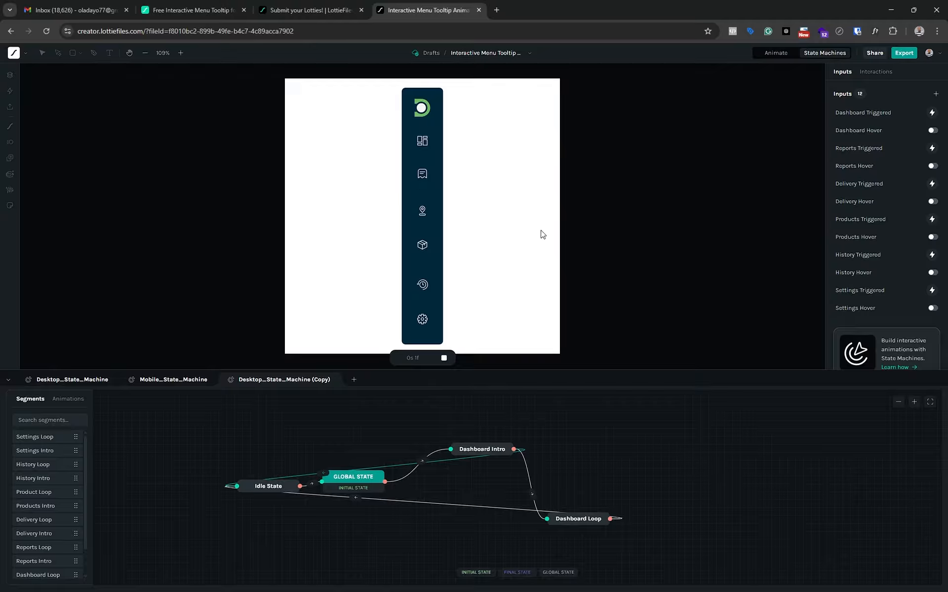
# Switch to Desktop_State_Machine, examine its complete state graph and test the menu icons' tooltips with the pointer.
pyautogui.click(66, 378)
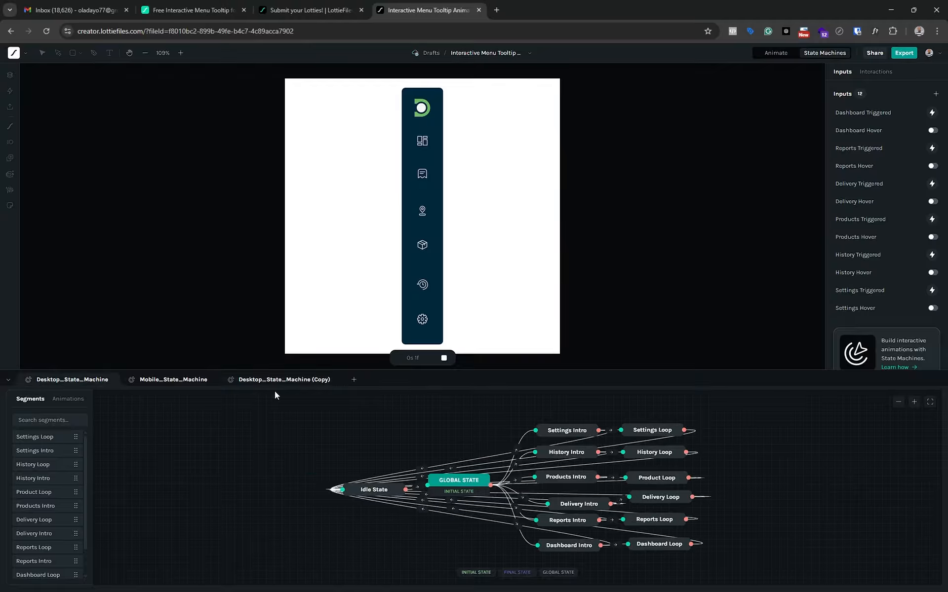
pyautogui.moveTo(757, 473); pyautogui.dragTo(638, 460)
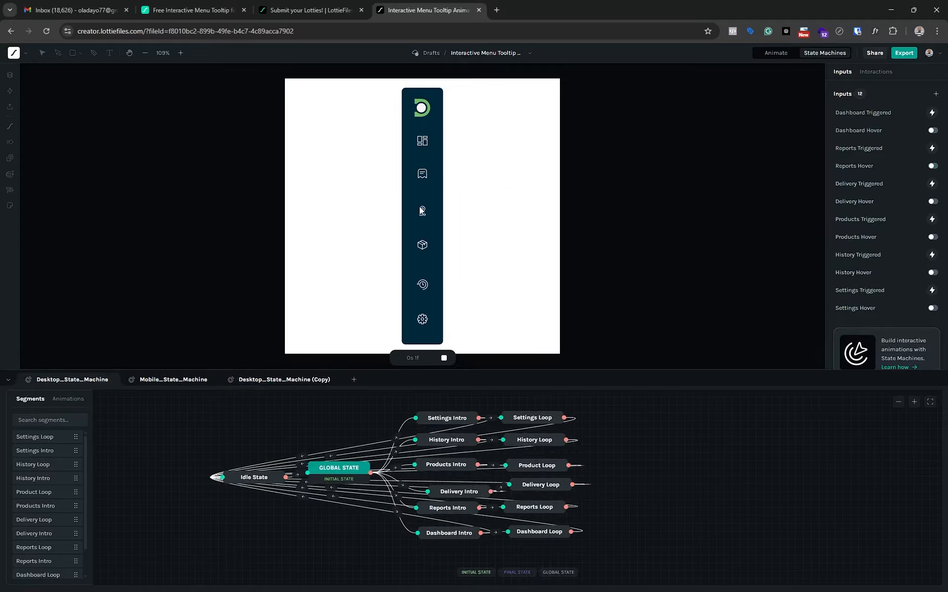
pyautogui.moveTo(426, 289)
# Switch to Mobile_State_Machine and test how the Dashboard and Reports icons respond on the canvas.
pyautogui.click(184, 378)
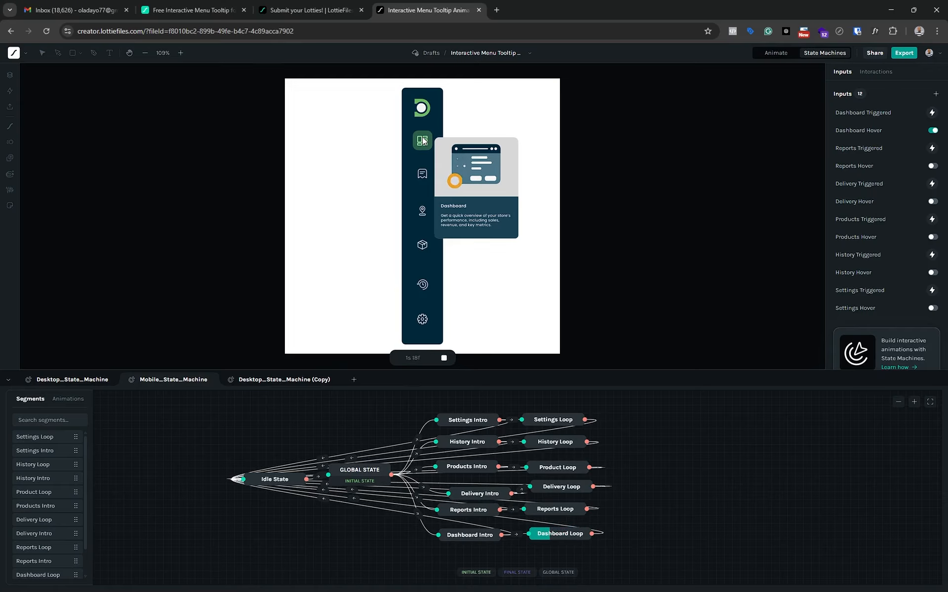
pyautogui.click(423, 141)
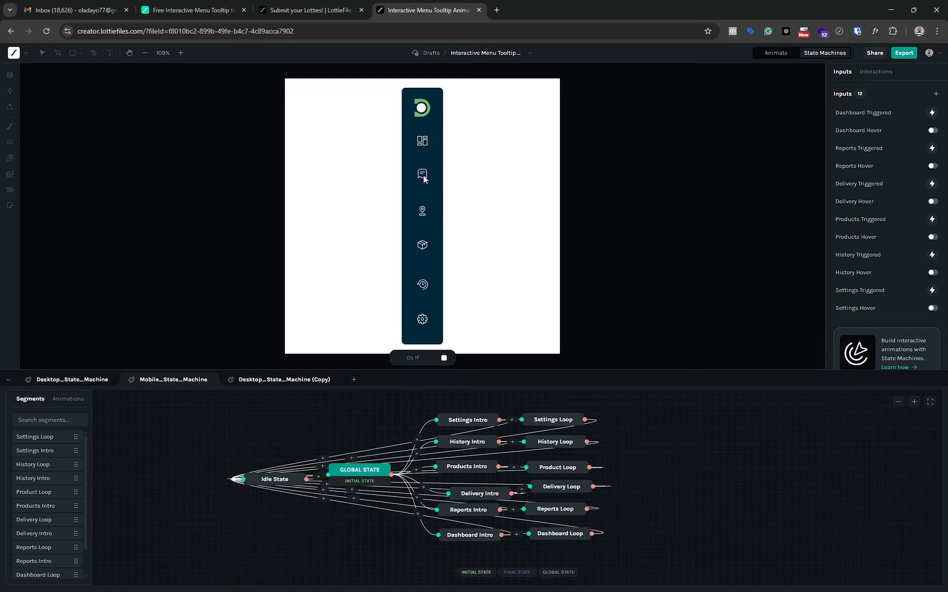
pyautogui.moveTo(424, 178)
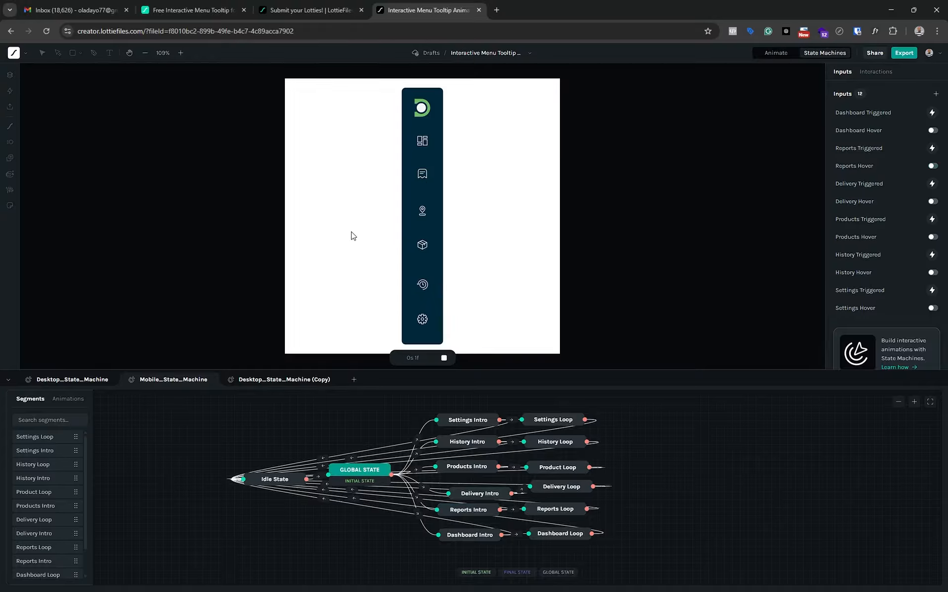